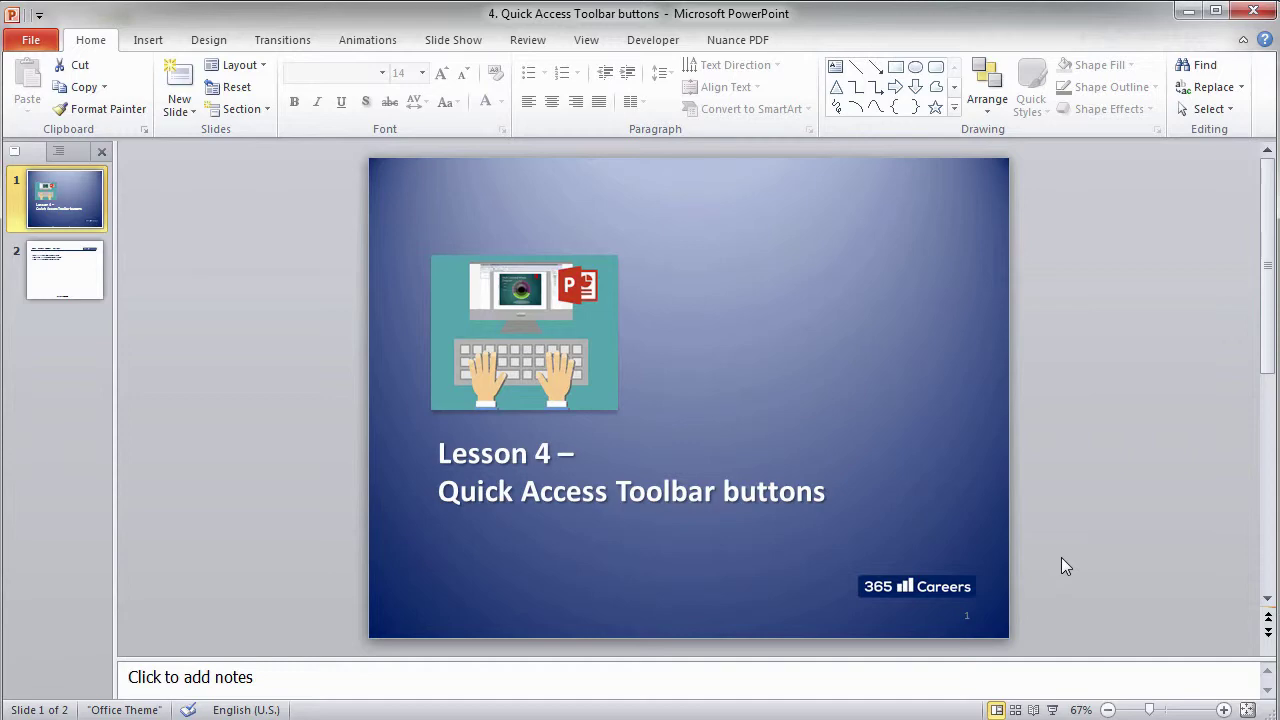
Step: Go to slide 2, open the Quick Access Toolbar customization options and list All Commands, down to the Align Objects entries
scroll(1061, 557, down, 1)
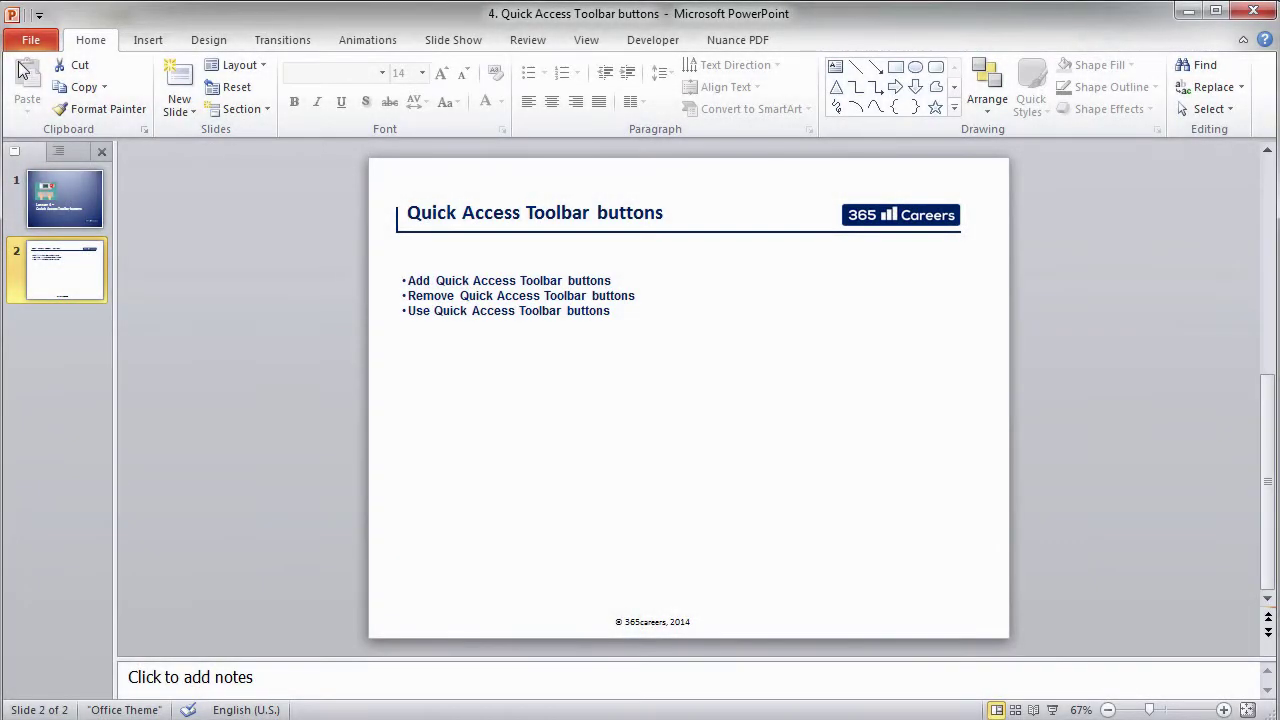
click(35, 45)
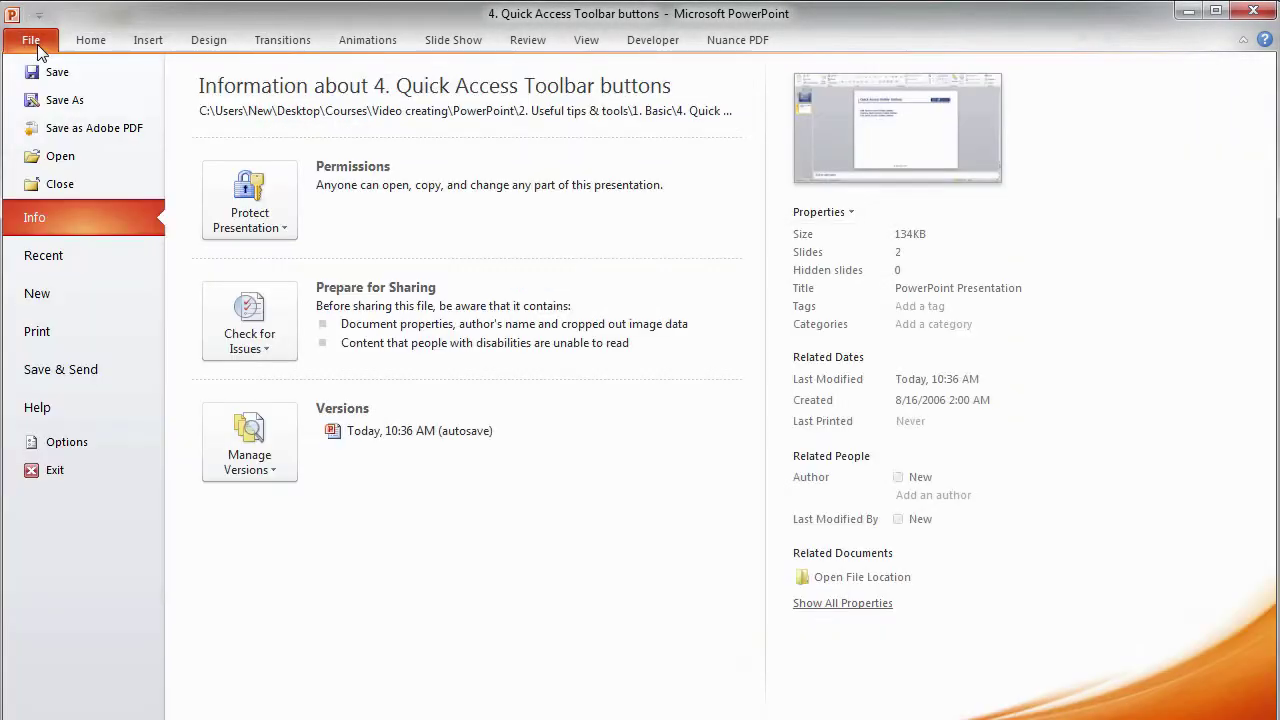
click(115, 449)
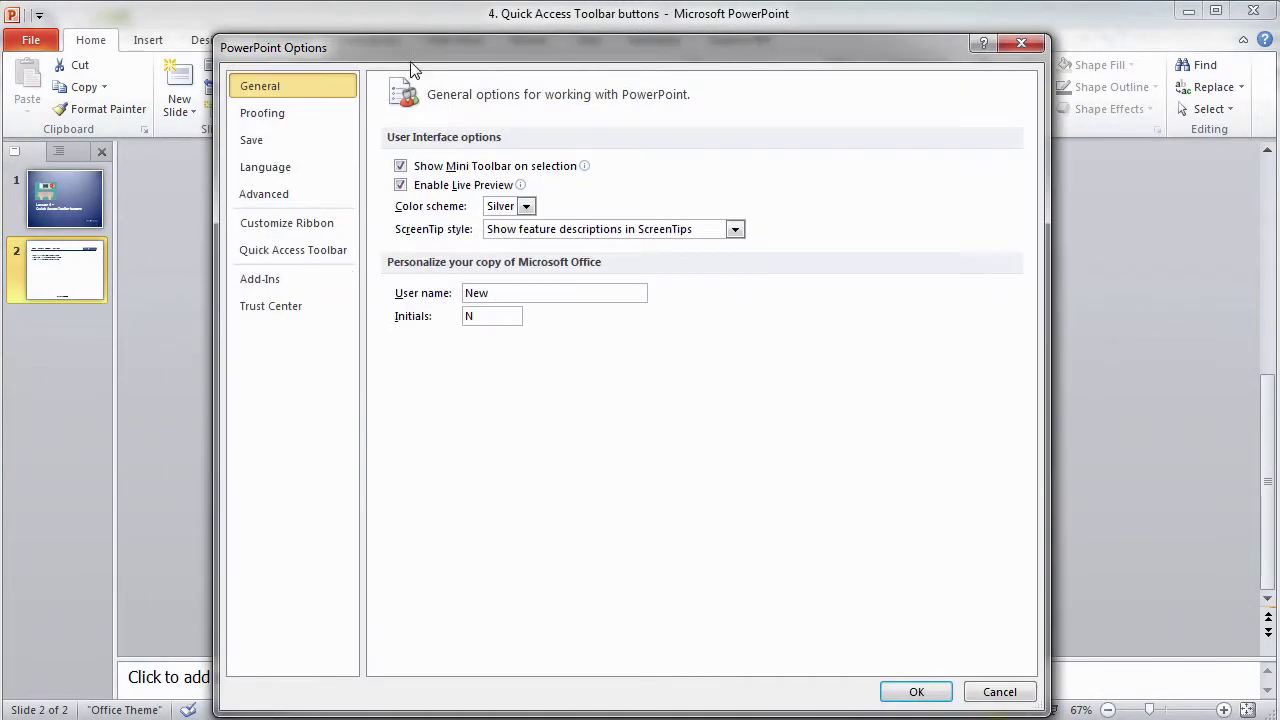
drag(498, 60, 539, 55)
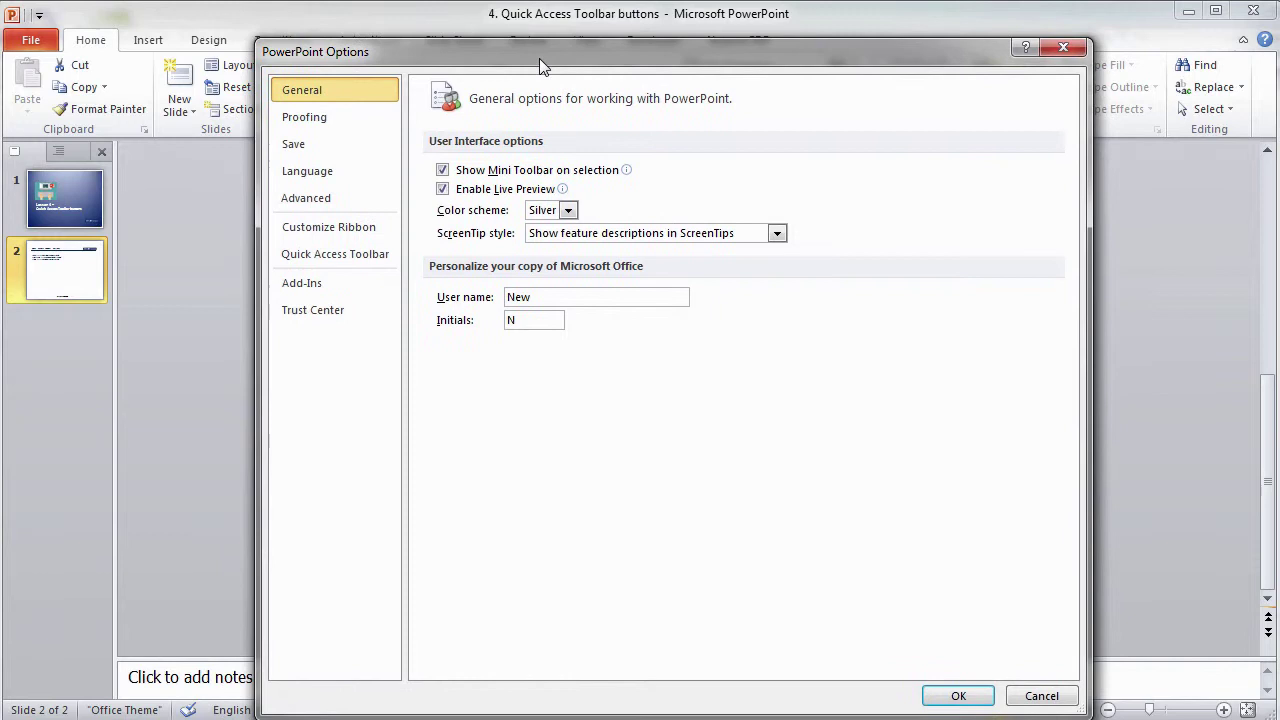
click(318, 244)
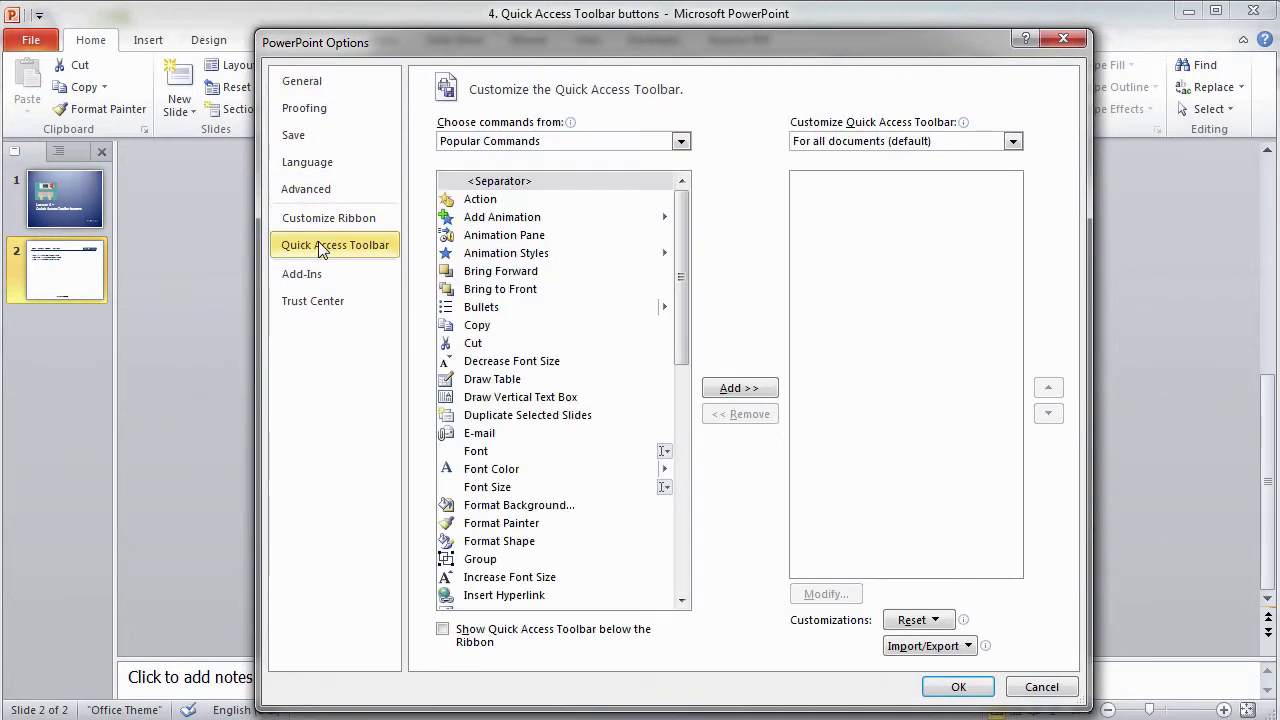
click(597, 143)
click(570, 196)
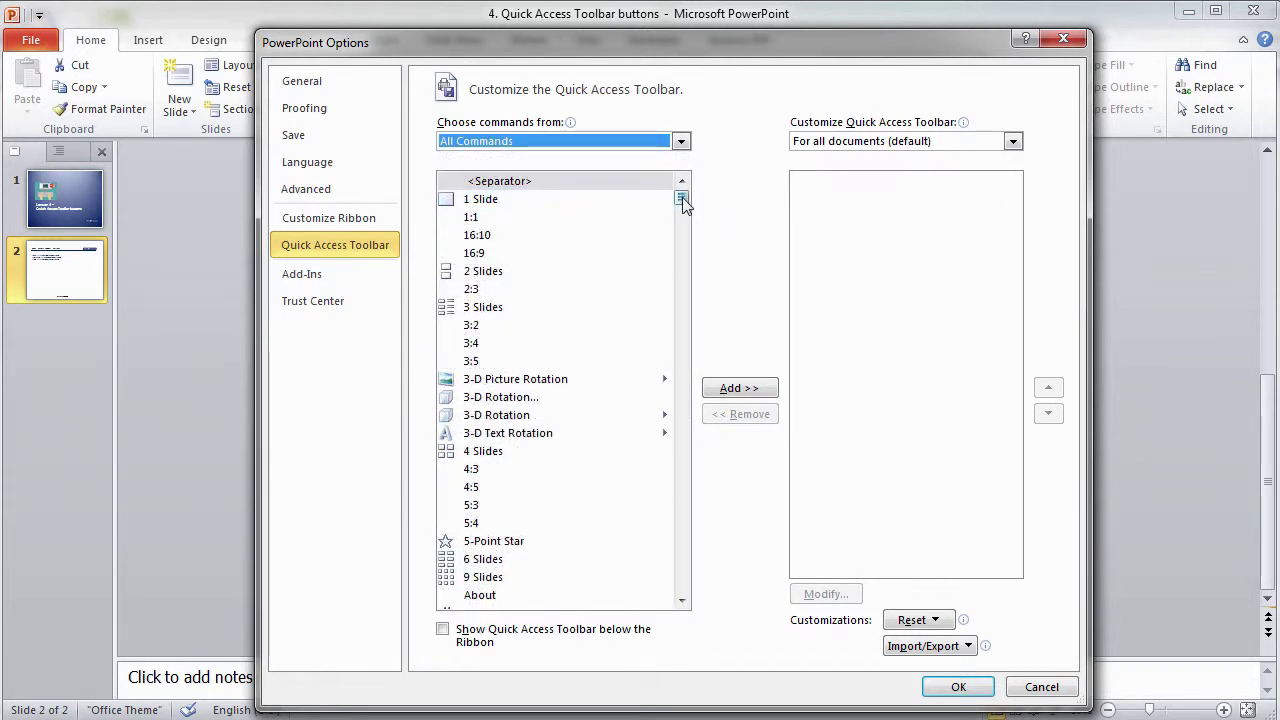
mouse_move(682, 197)
mouse_down()
mouse_move(677, 273)
mouse_move(673, 214)
mouse_up()
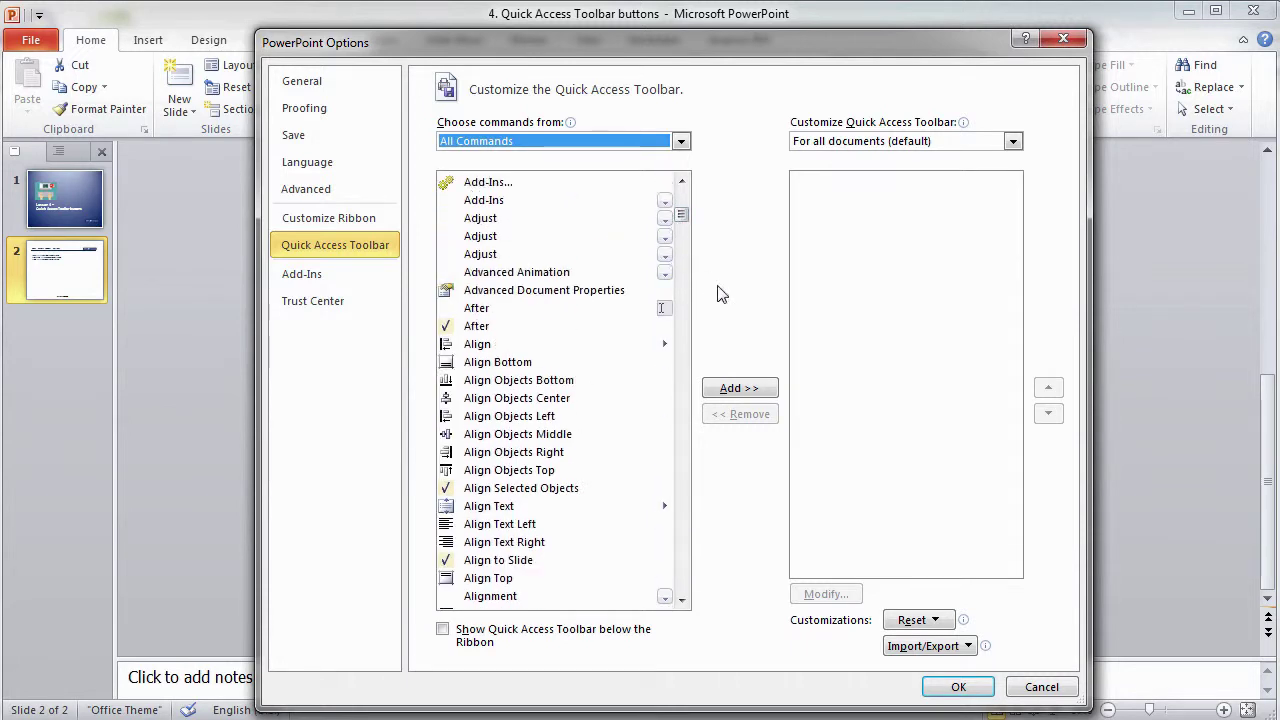
Step: Add the Align Objects Left command to the Quick Access Toolbar and remove it again
click(566, 415)
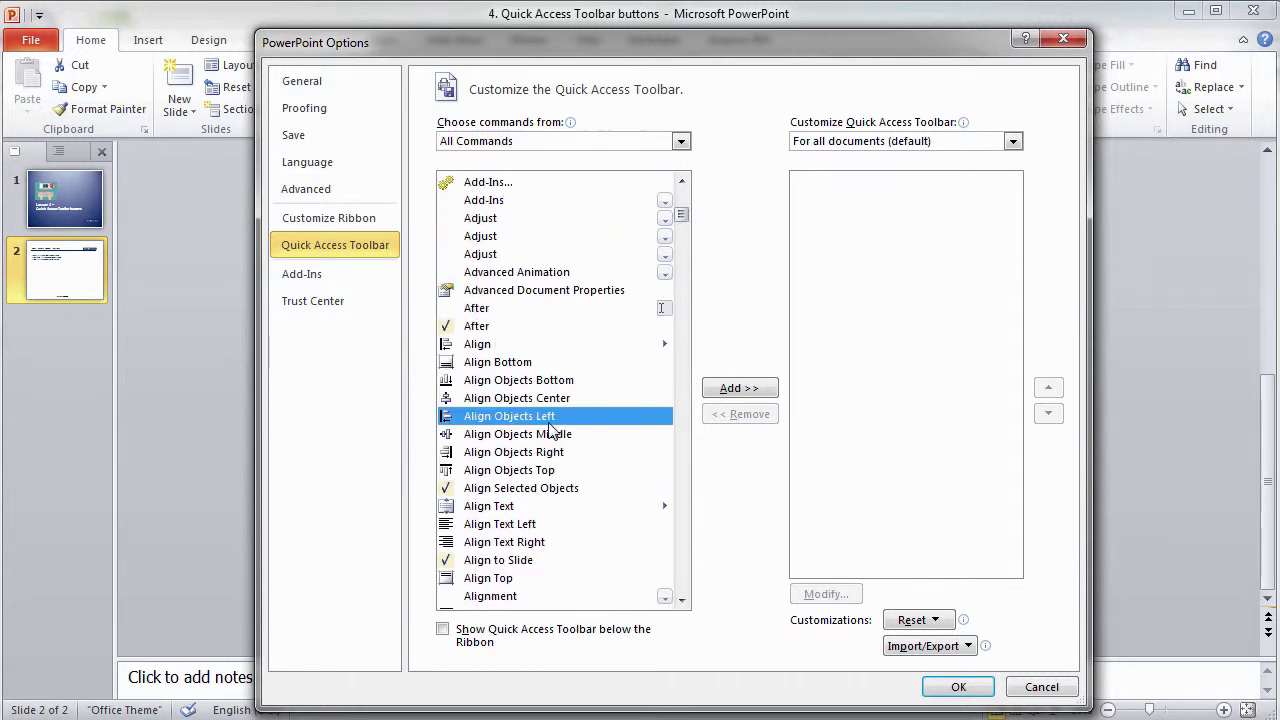
click(740, 388)
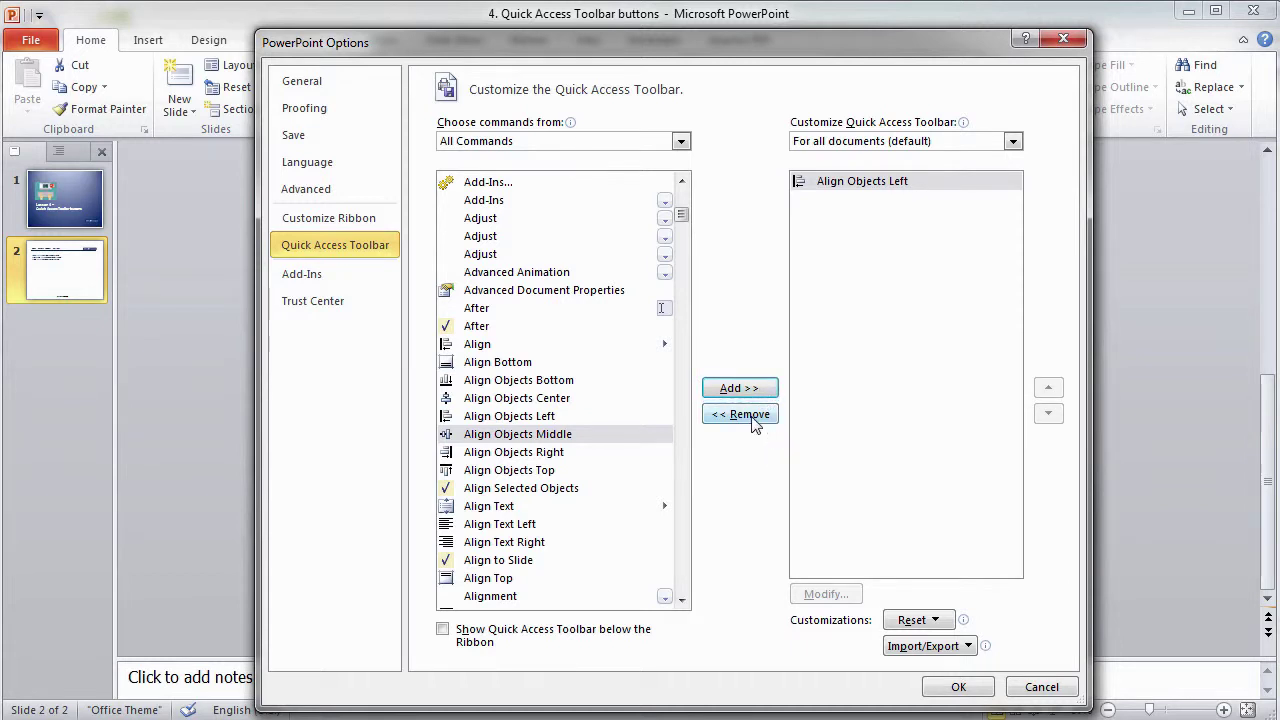
click(884, 180)
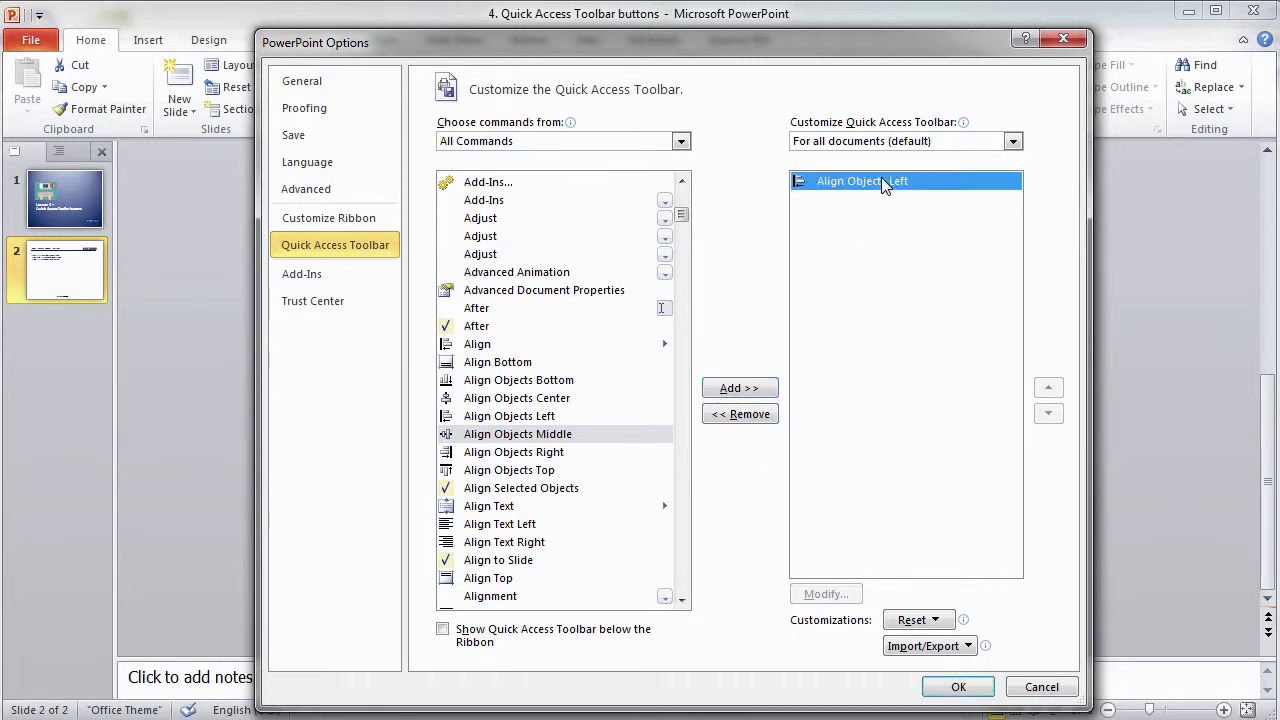
click(741, 414)
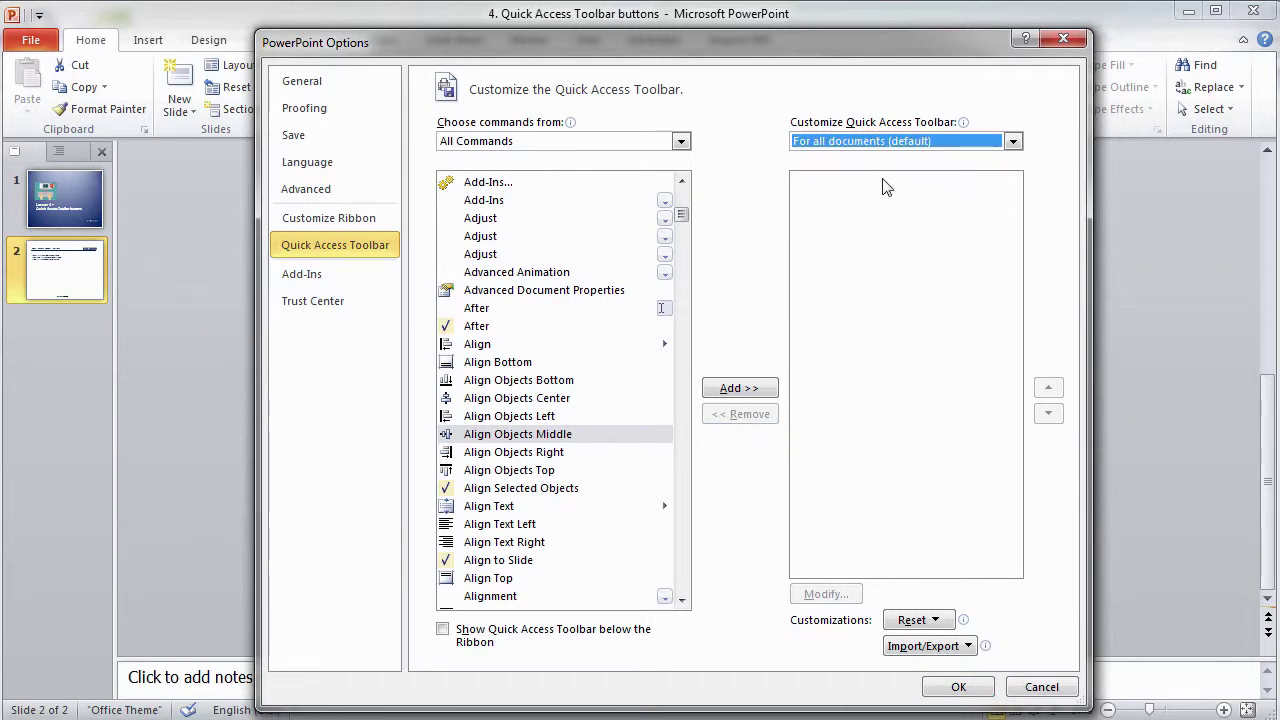
Step: Keep the toolbar customization applied to all documents and add the Align Objects Left command
click(920, 141)
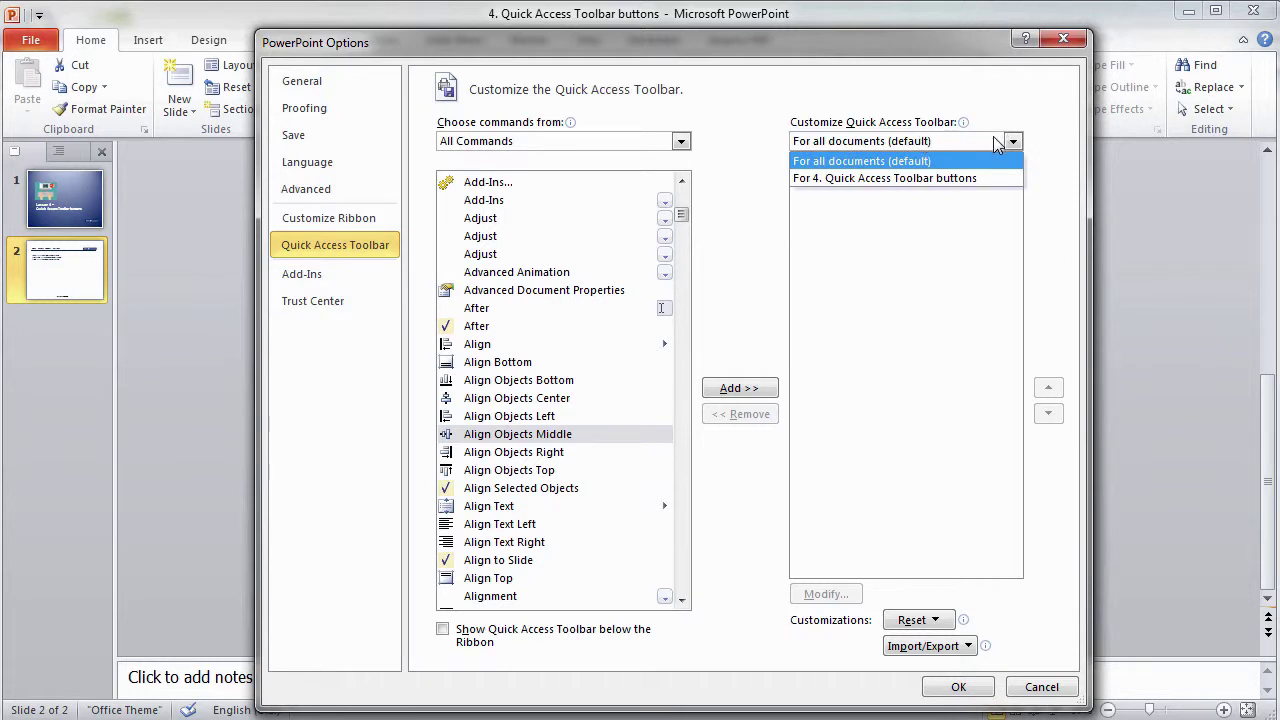
click(995, 145)
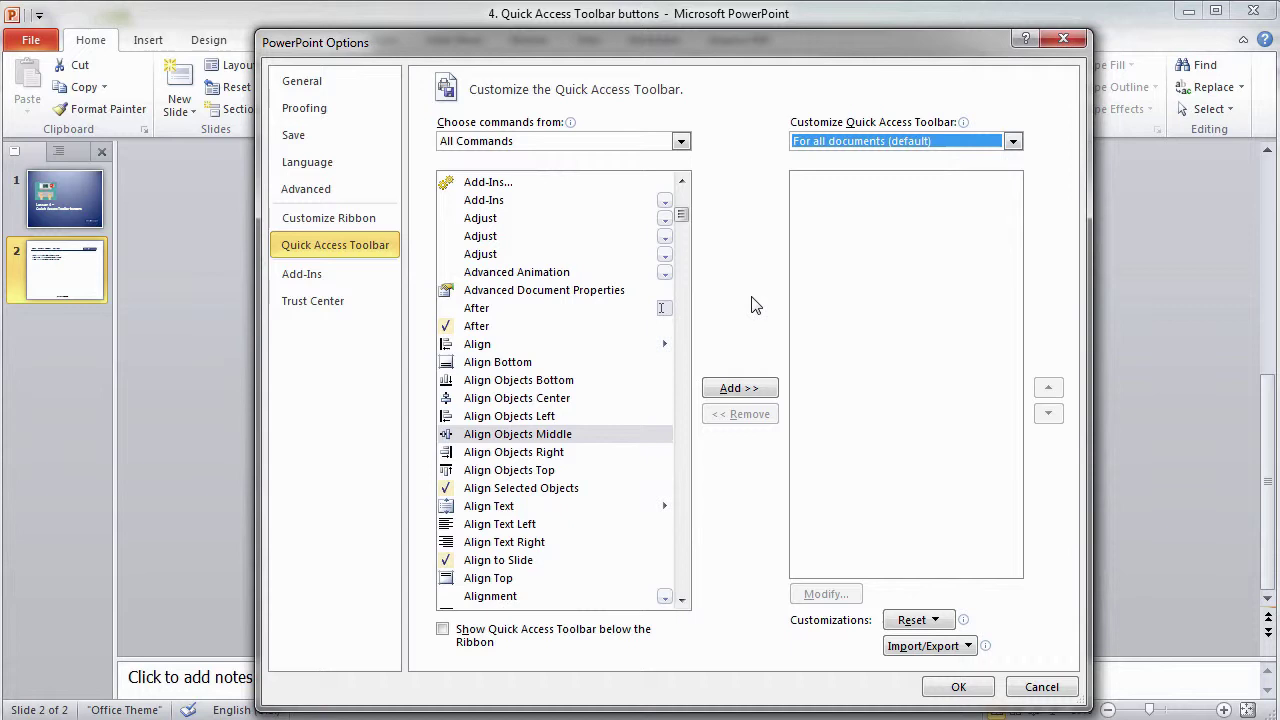
click(630, 418)
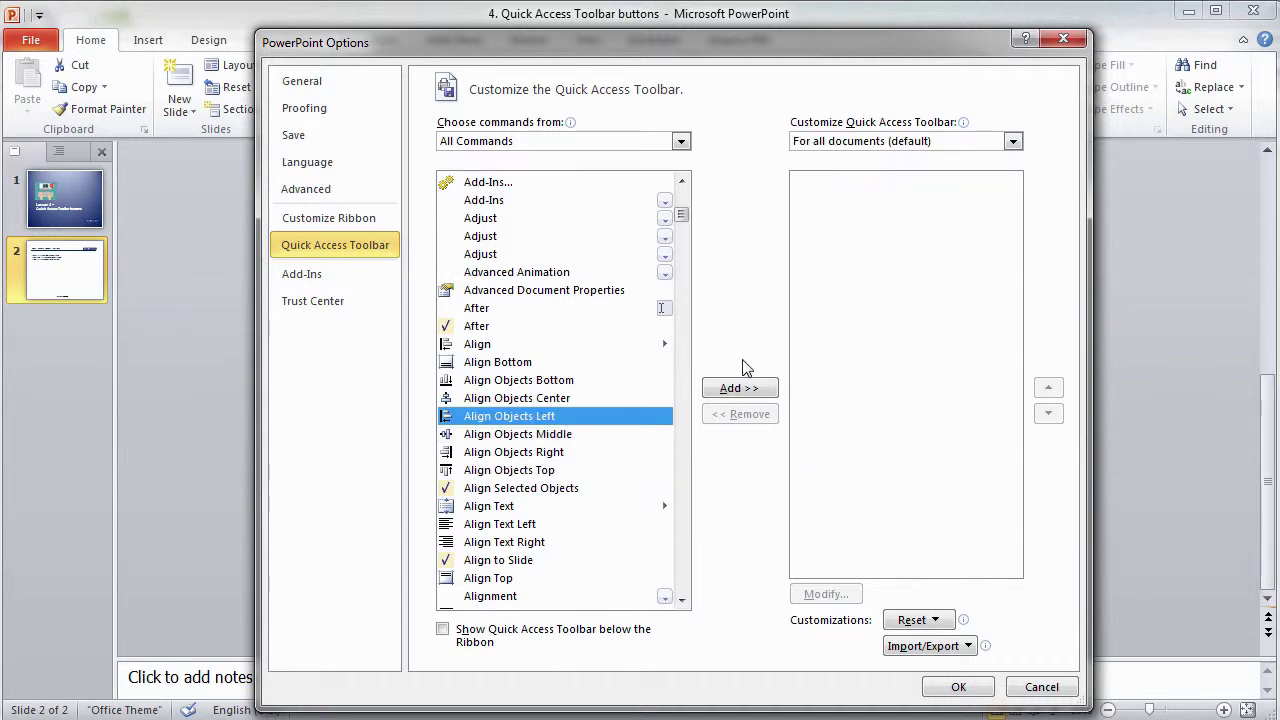
click(731, 393)
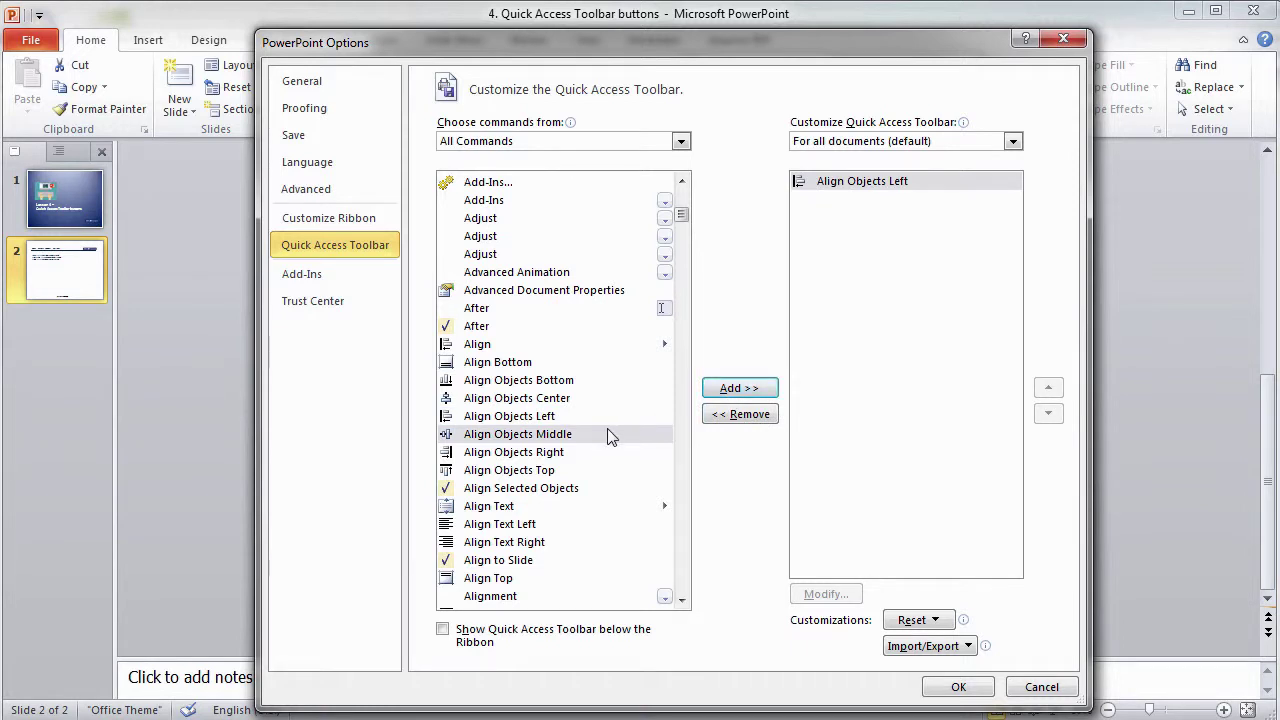
Step: Add the Align Objects Center and Align Objects Right commands to the Quick Access Toolbar
click(558, 453)
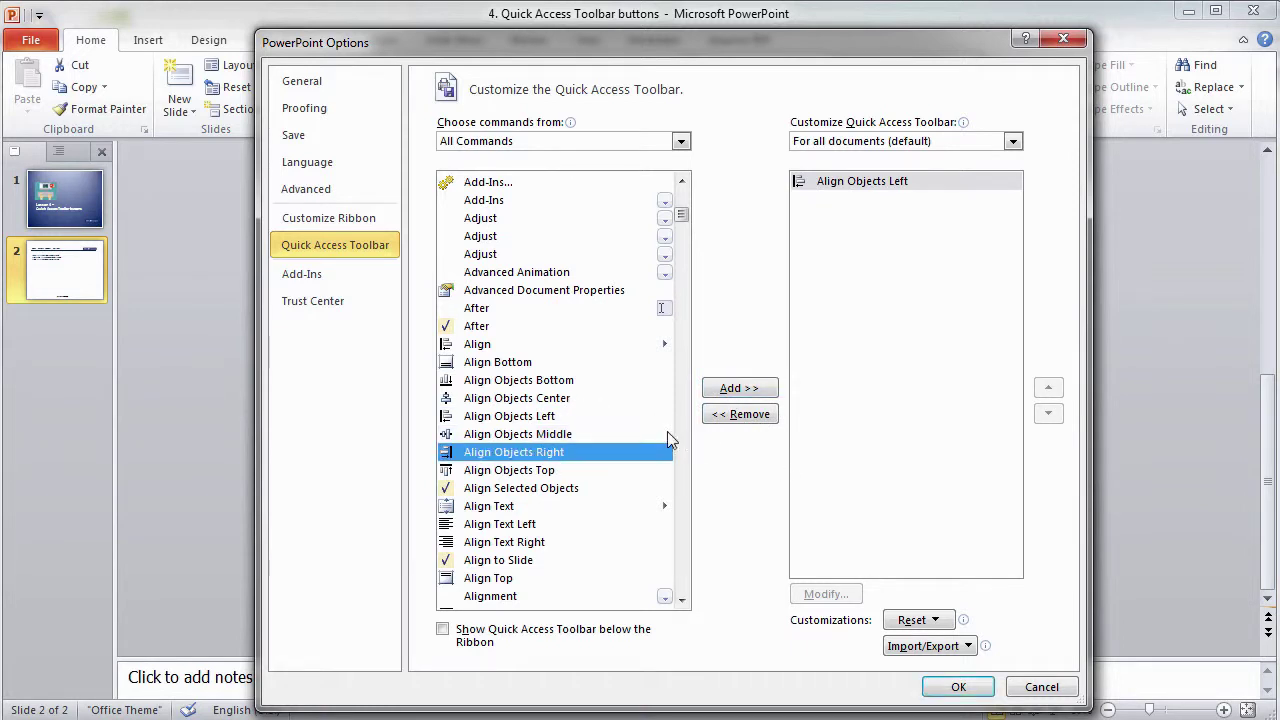
click(605, 400)
click(712, 394)
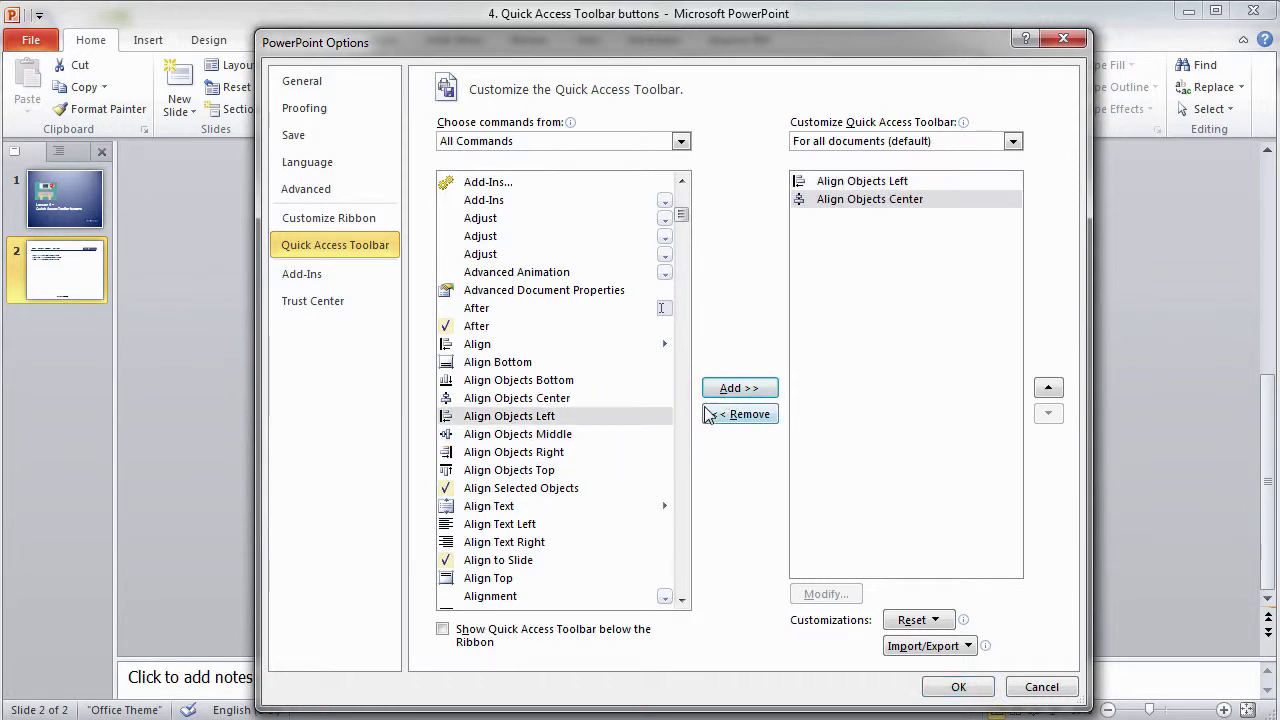
click(574, 452)
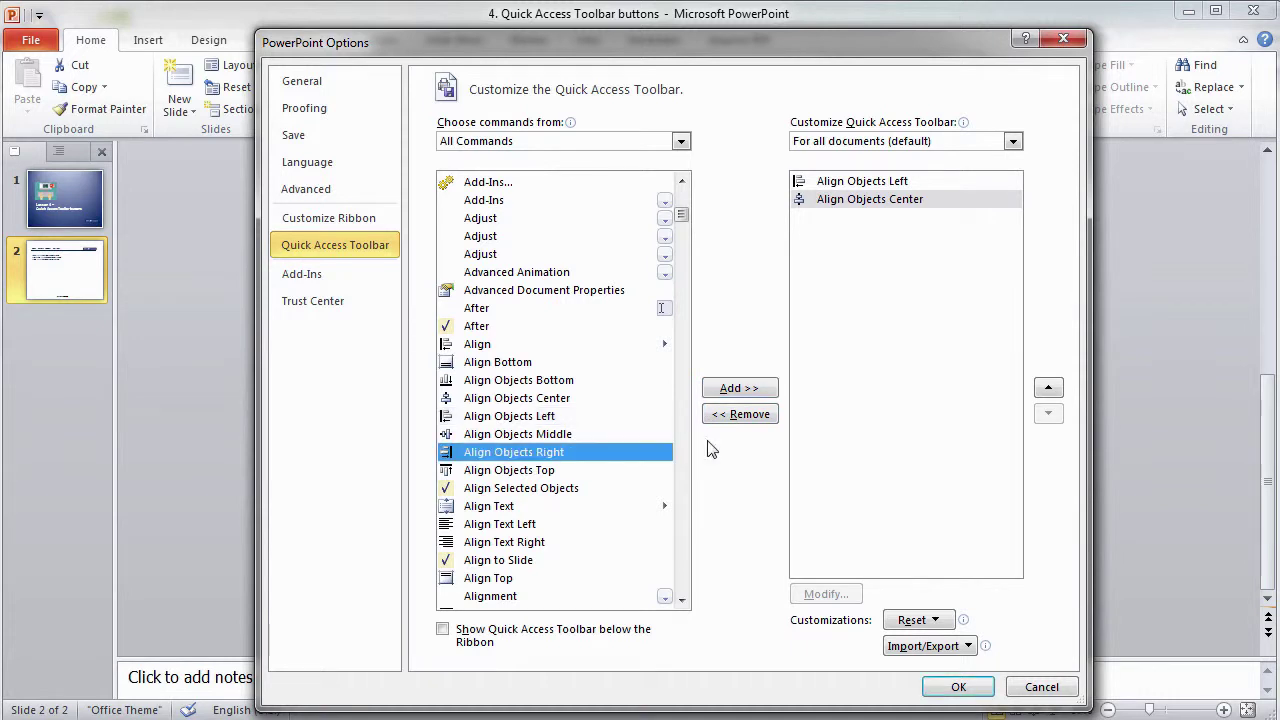
click(741, 394)
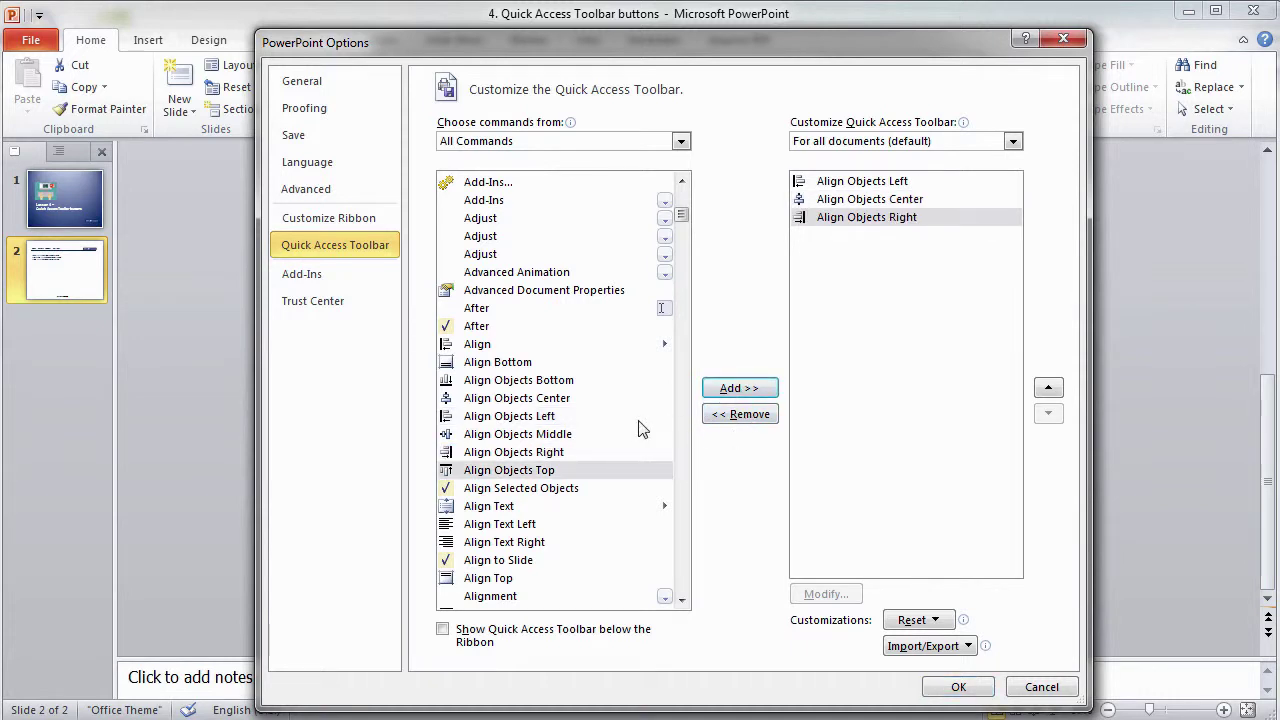
Step: Add the Align Objects Top and Align Objects Bottom commands to the Quick Access Toolbar
click(576, 471)
click(722, 390)
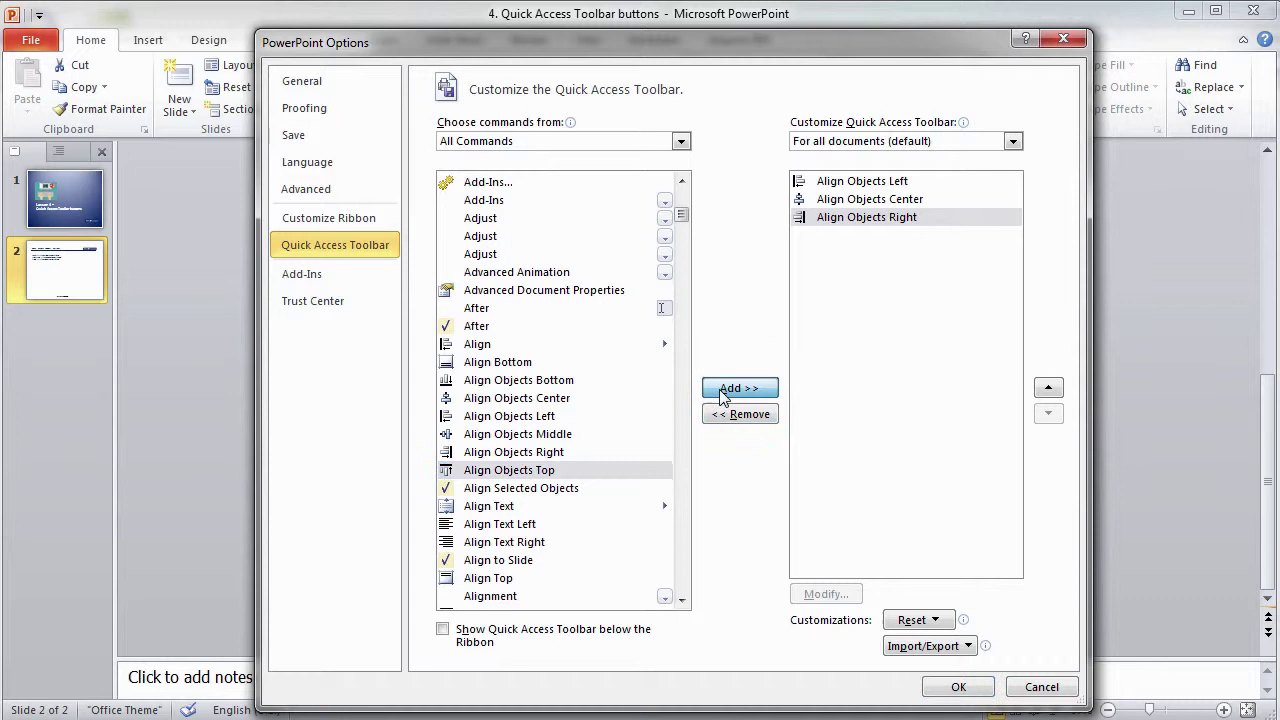
click(545, 385)
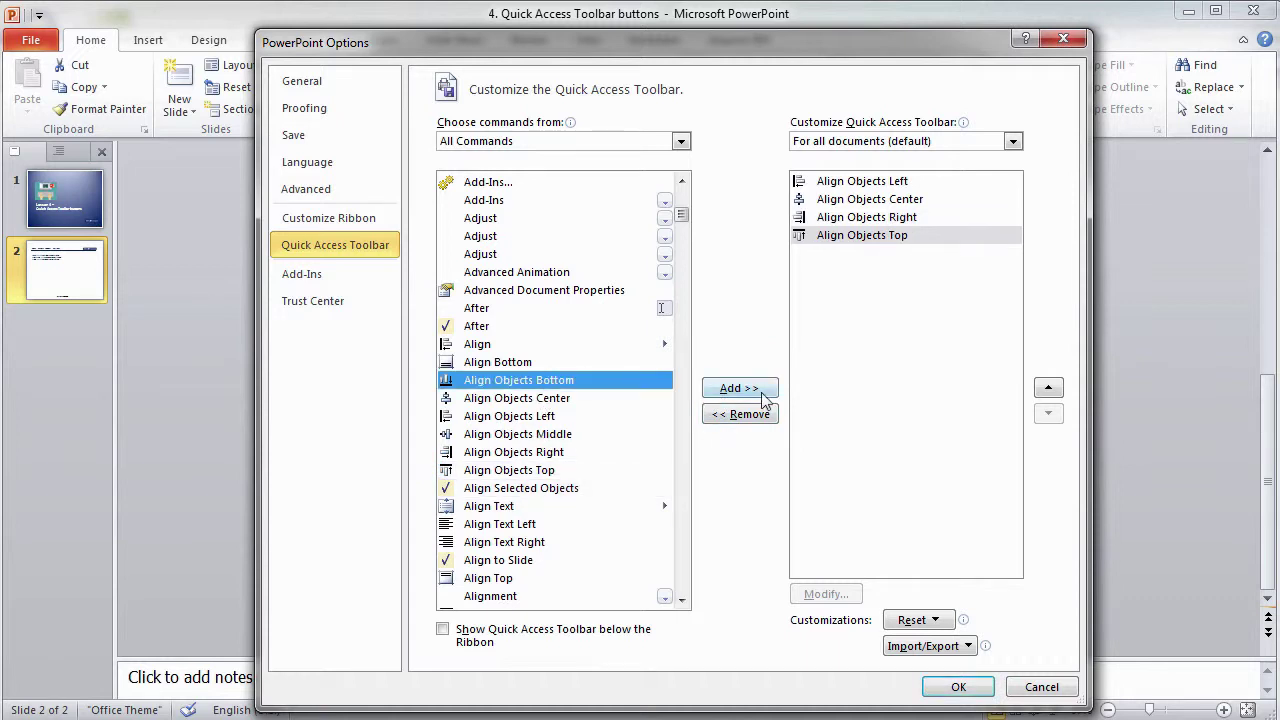
click(758, 392)
Step: Add the Distribute Horizontally and Distribute Vertically commands to the Quick Access Toolbar
click(514, 470)
key(d)
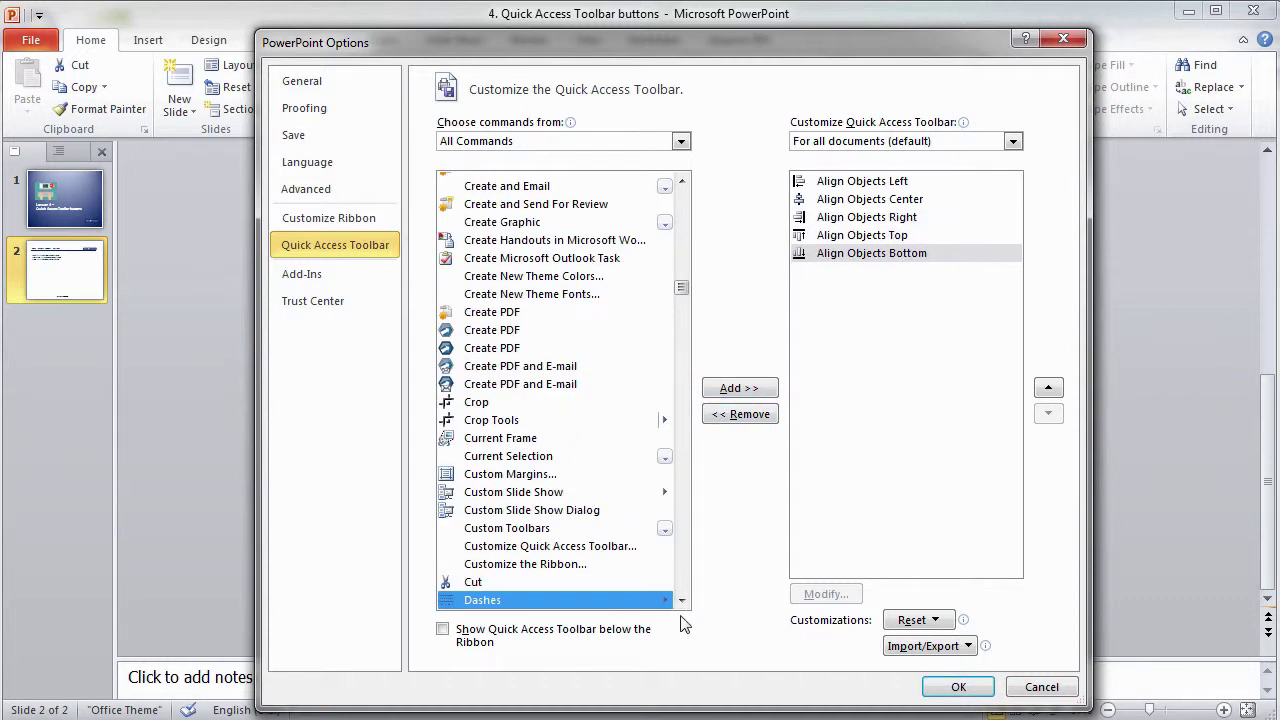
drag(681, 600, 681, 603)
click(640, 578)
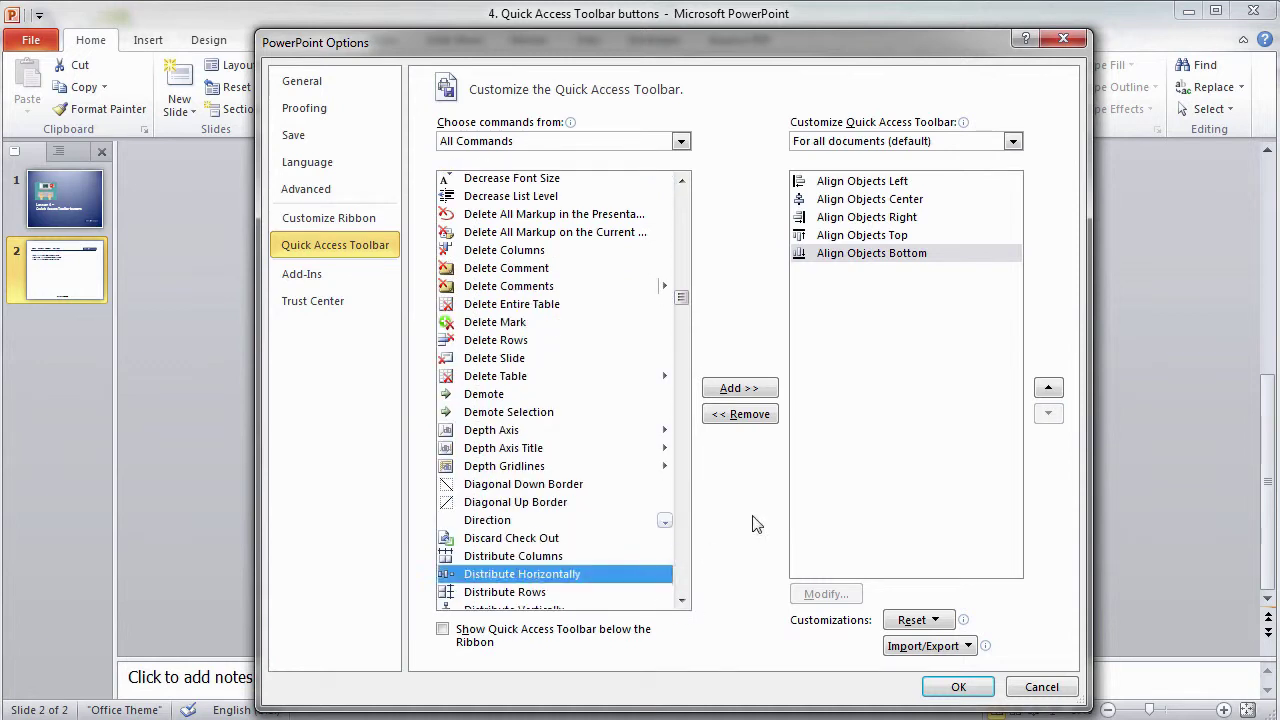
click(738, 392)
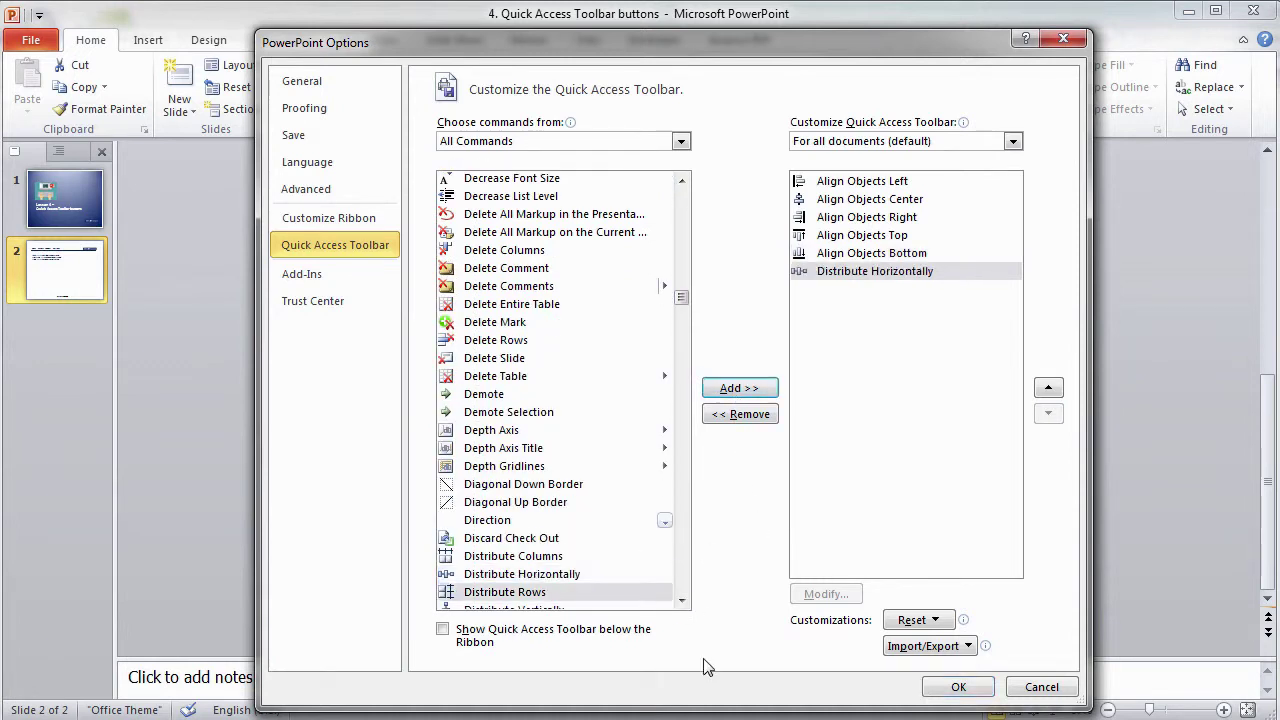
click(681, 600)
click(643, 594)
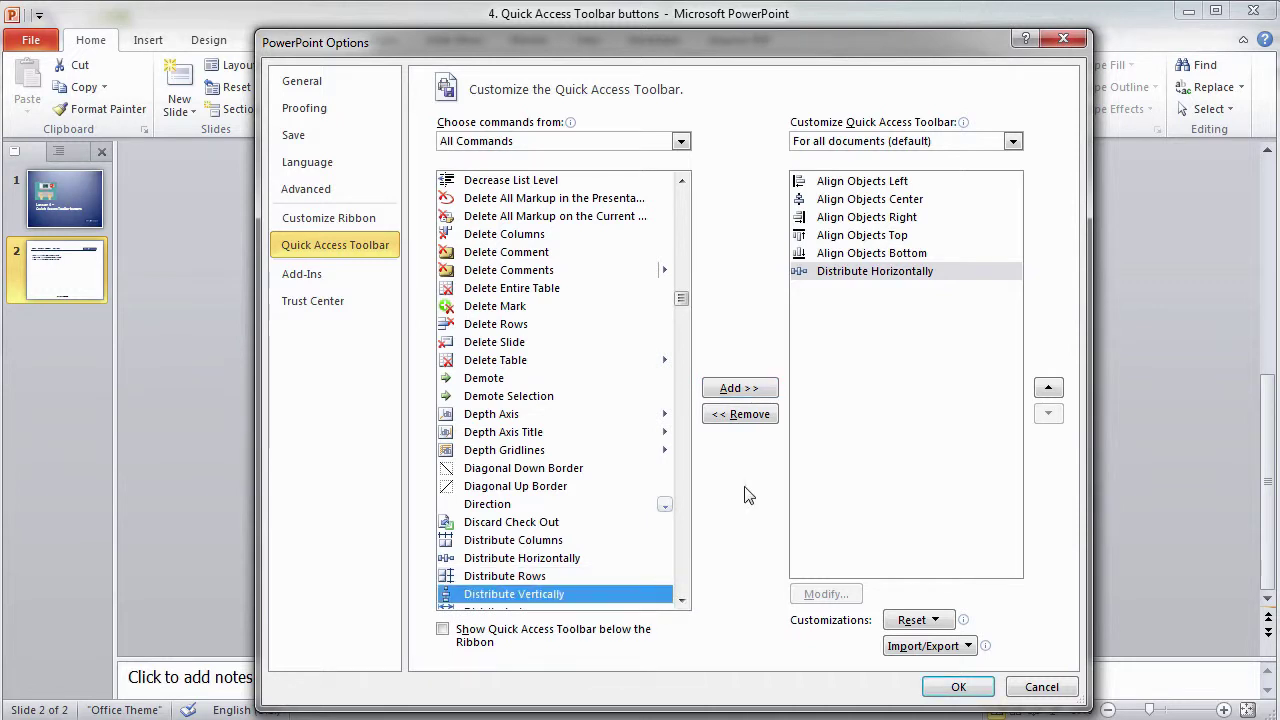
click(740, 388)
Step: Add the plain Group command without a submenu to the Quick Access Toolbar and apply the customization
key(g)
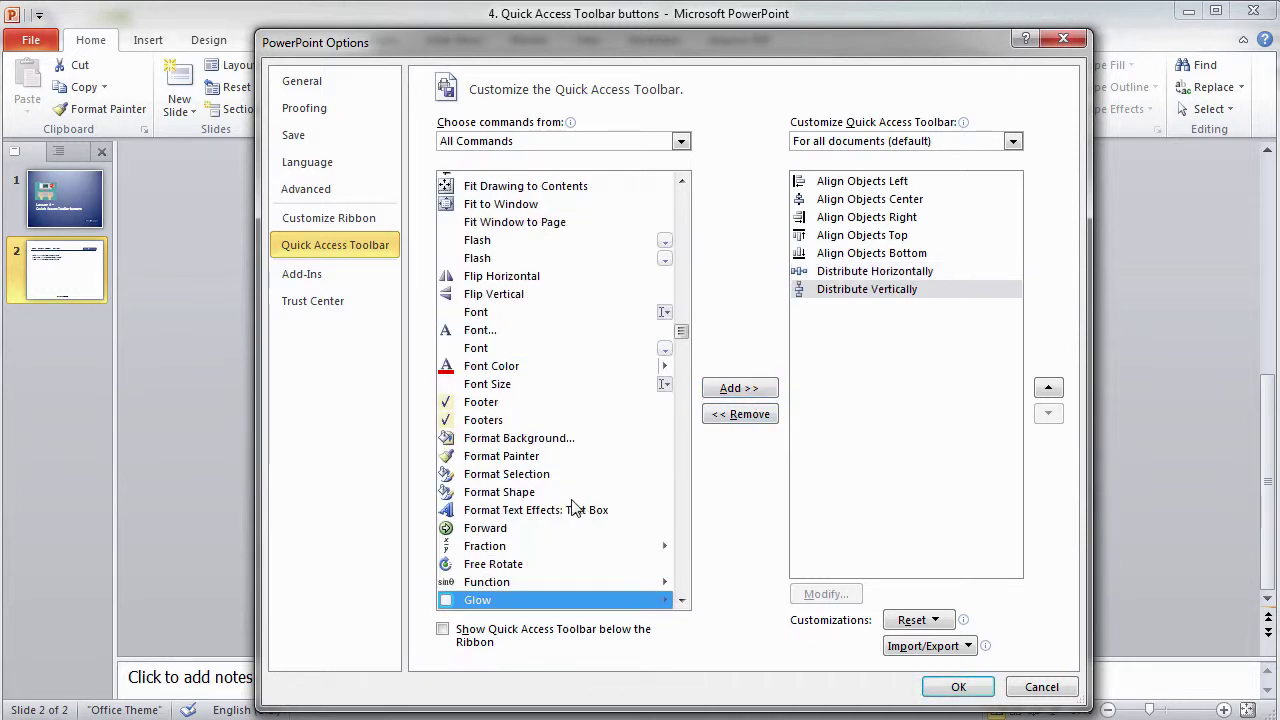
click(681, 601)
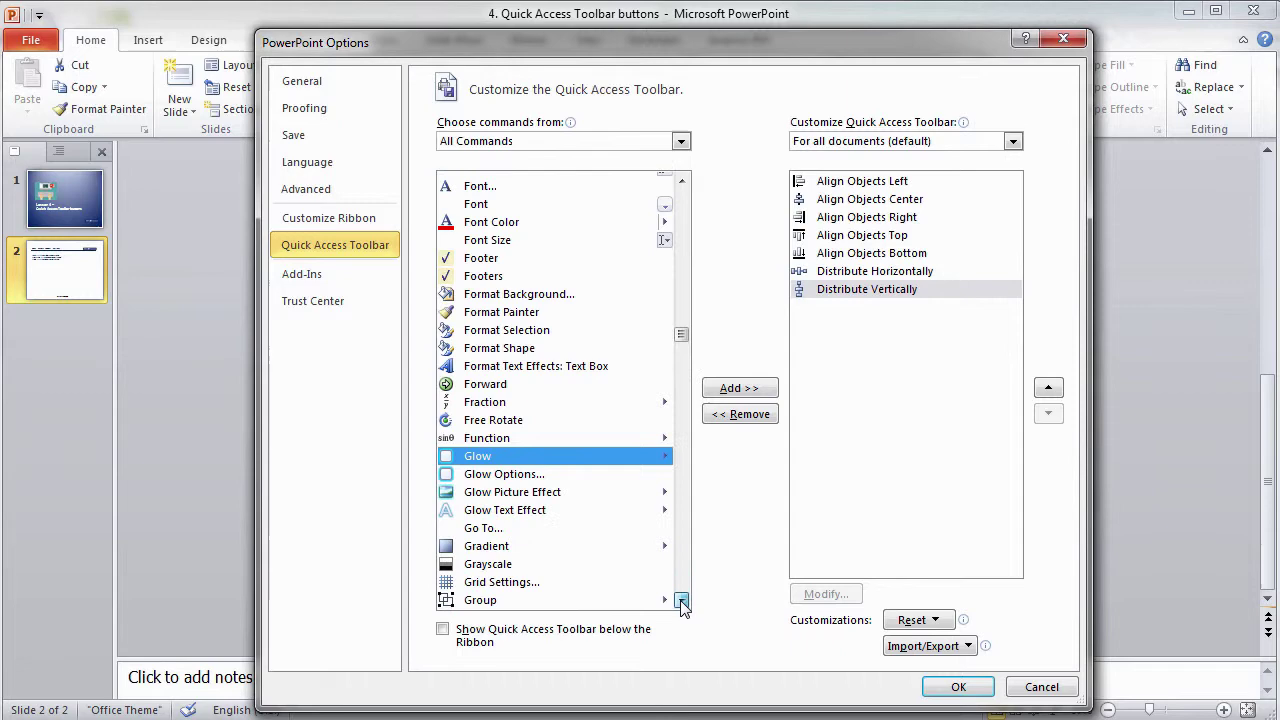
click(681, 601)
click(592, 491)
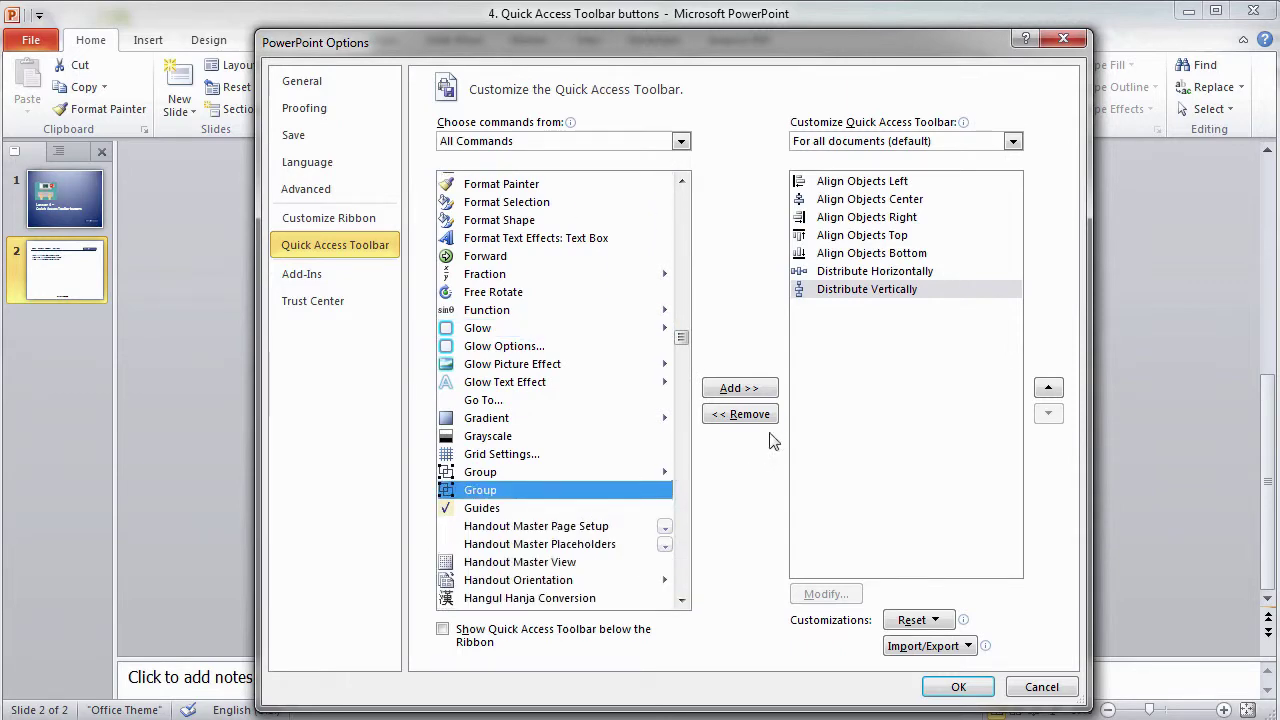
click(758, 393)
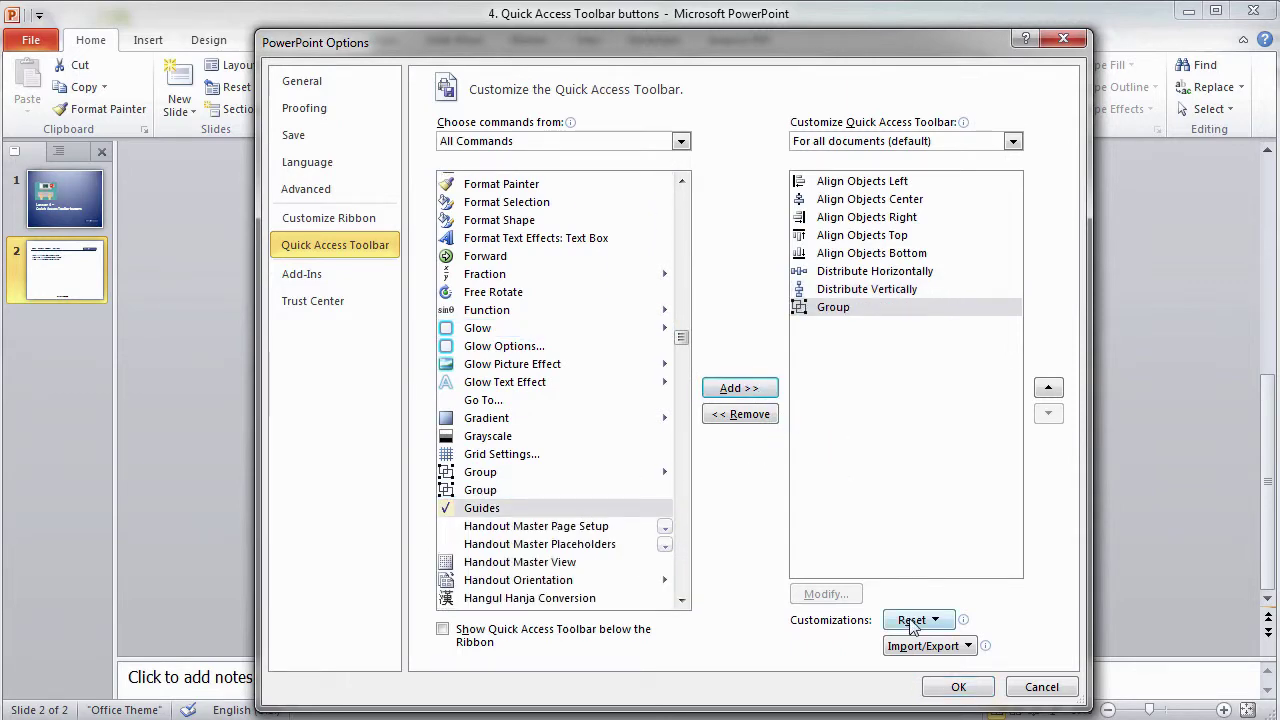
click(958, 688)
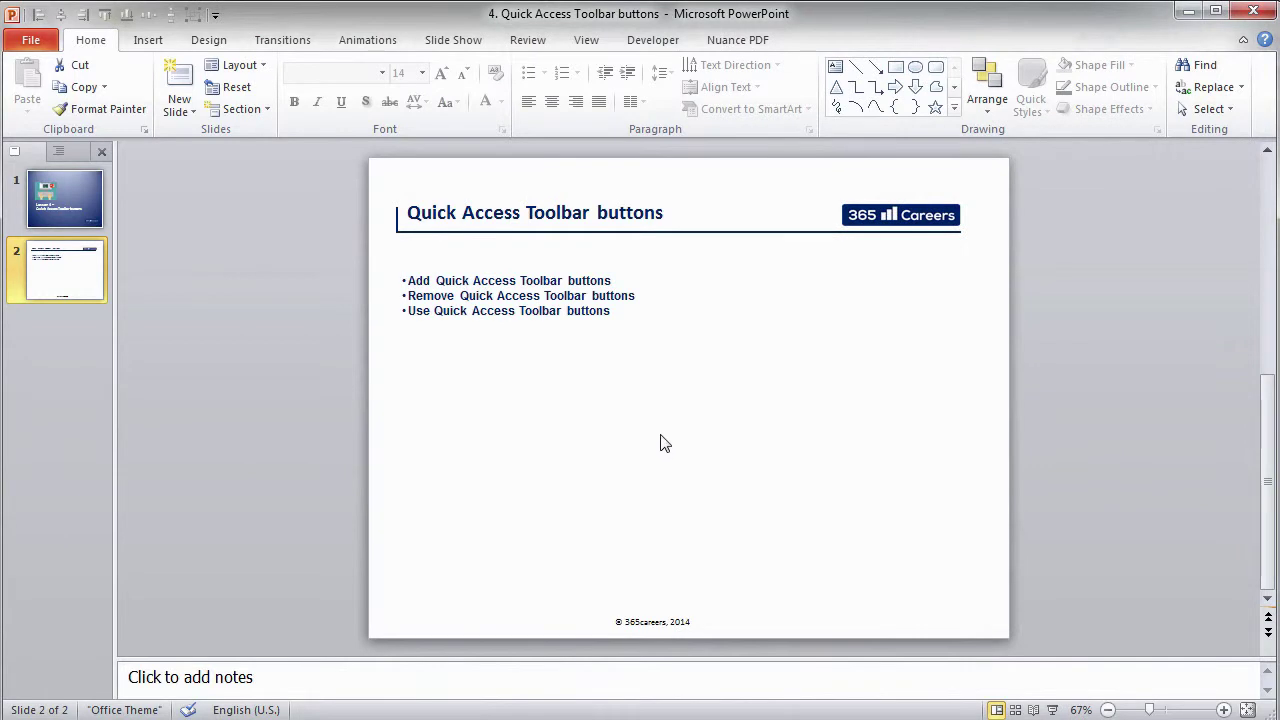
Step: Draw two separate rectangles below the bullet list on slide 2, with the wider one lower and further right
click(562, 307)
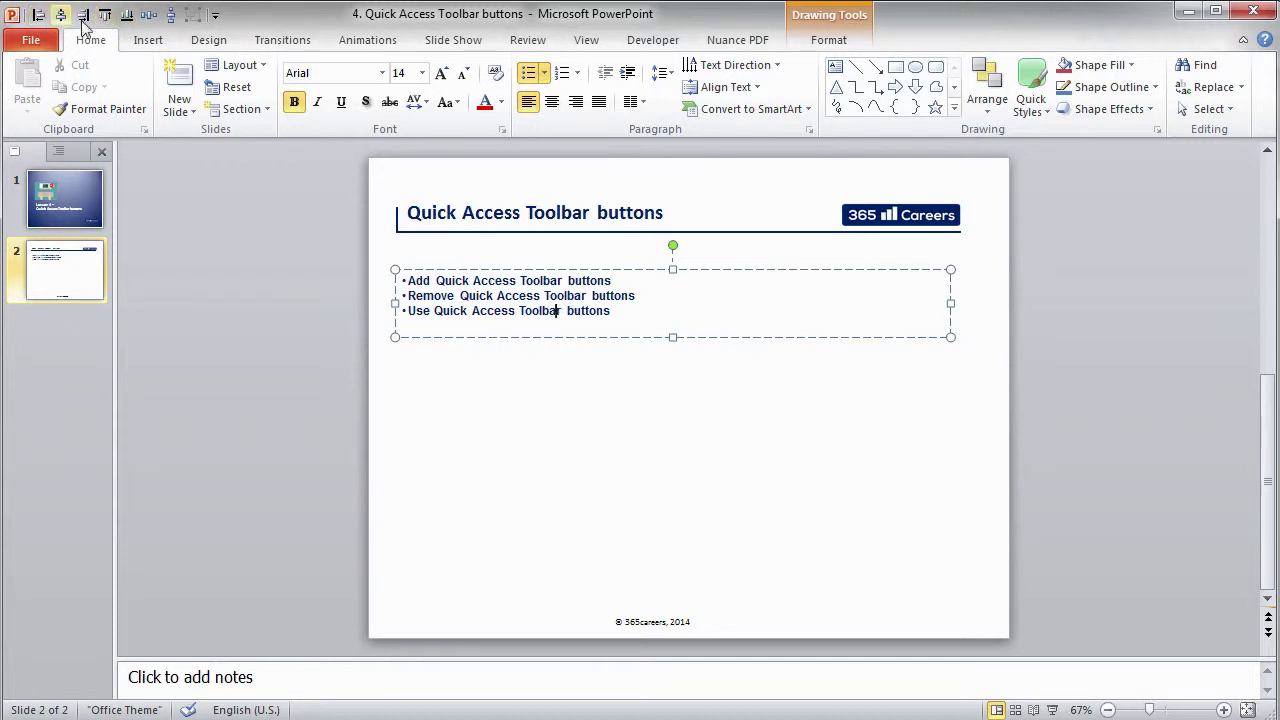
click(569, 400)
click(150, 42)
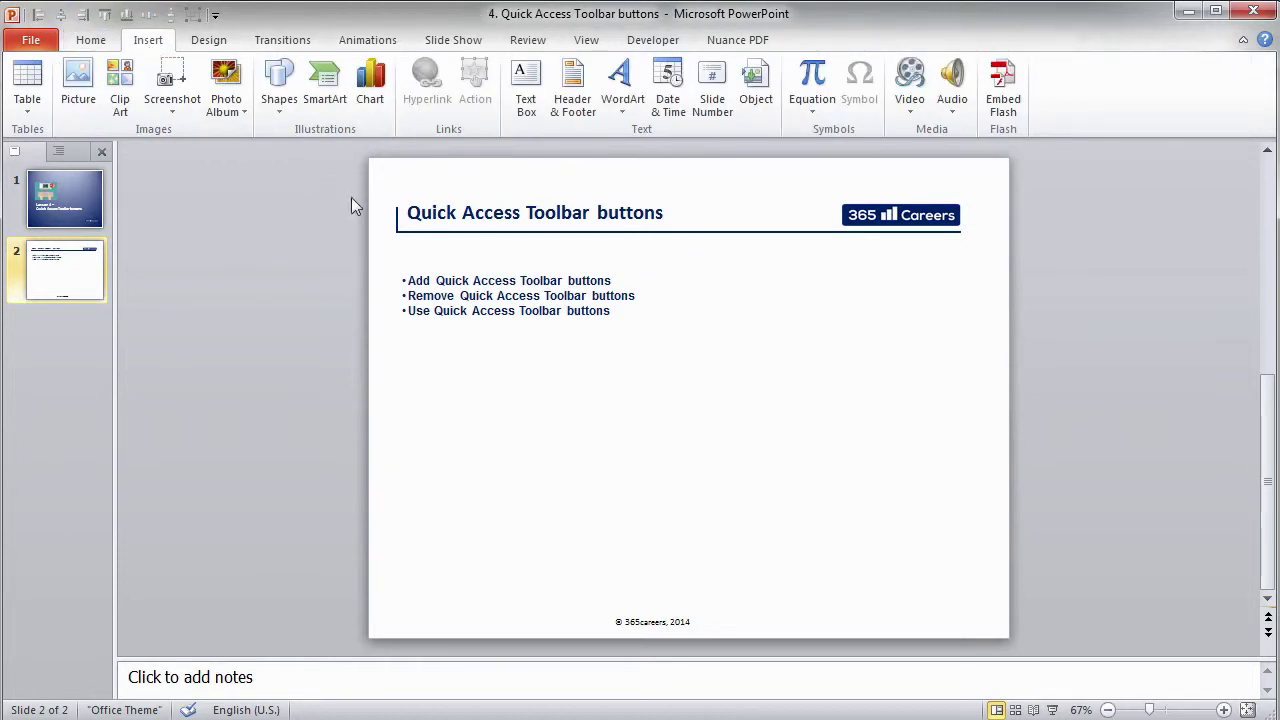
click(279, 85)
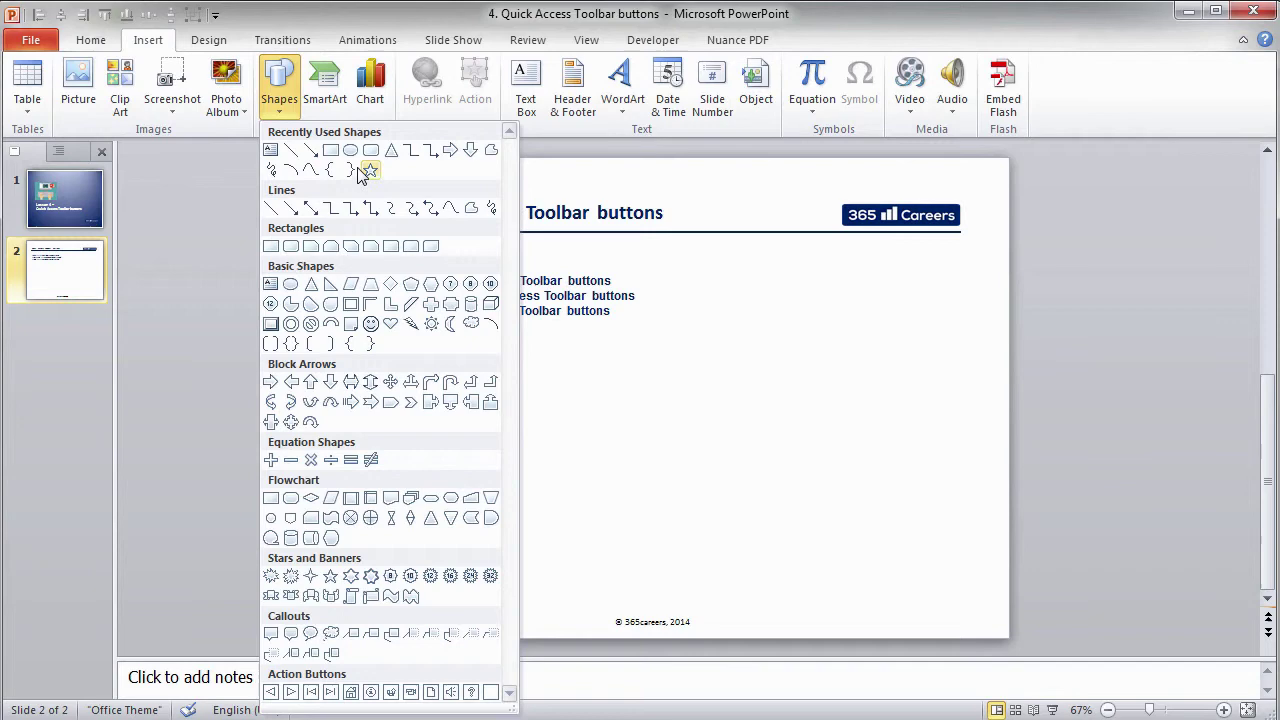
click(336, 155)
mouse_move(551, 384)
mouse_down()
mouse_move(891, 540)
mouse_move(849, 542)
mouse_up()
click(280, 94)
click(330, 151)
click(595, 504)
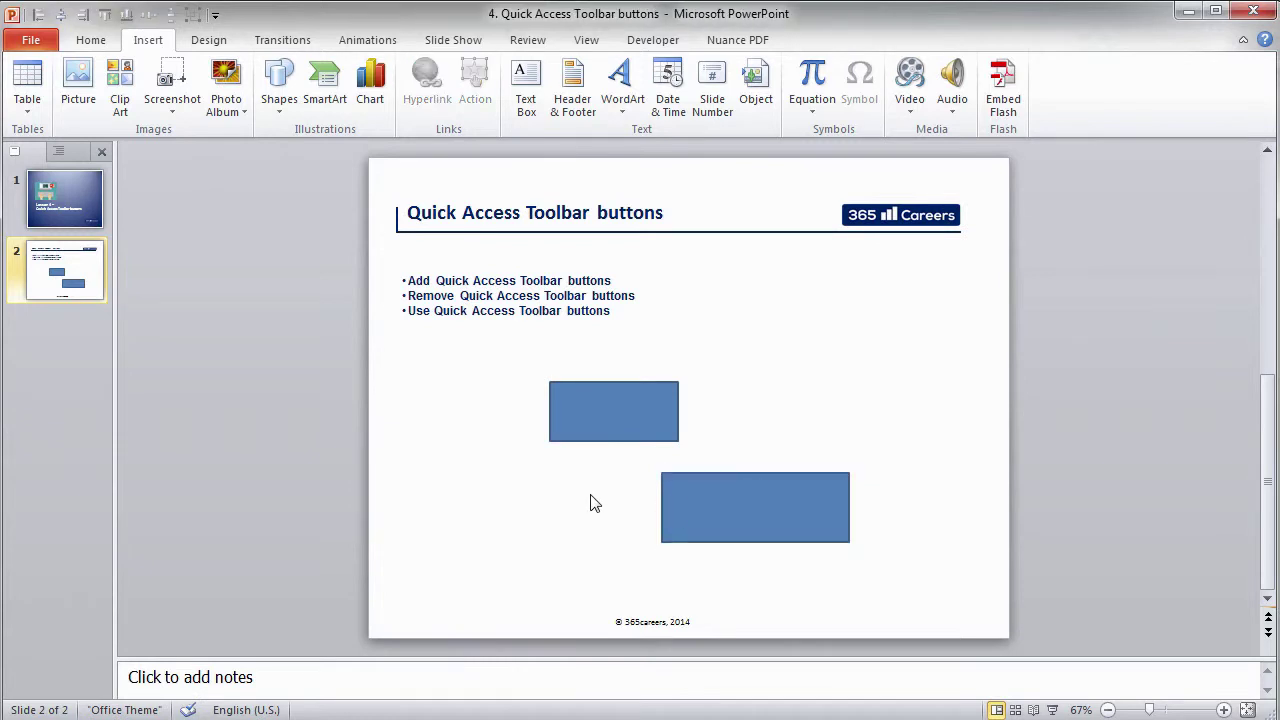
Step: Move both rectangles slightly up and to the left on the slide and select them together
click(587, 419)
drag(587, 419, 582, 390)
drag(717, 520, 680, 477)
shift+click(580, 388)
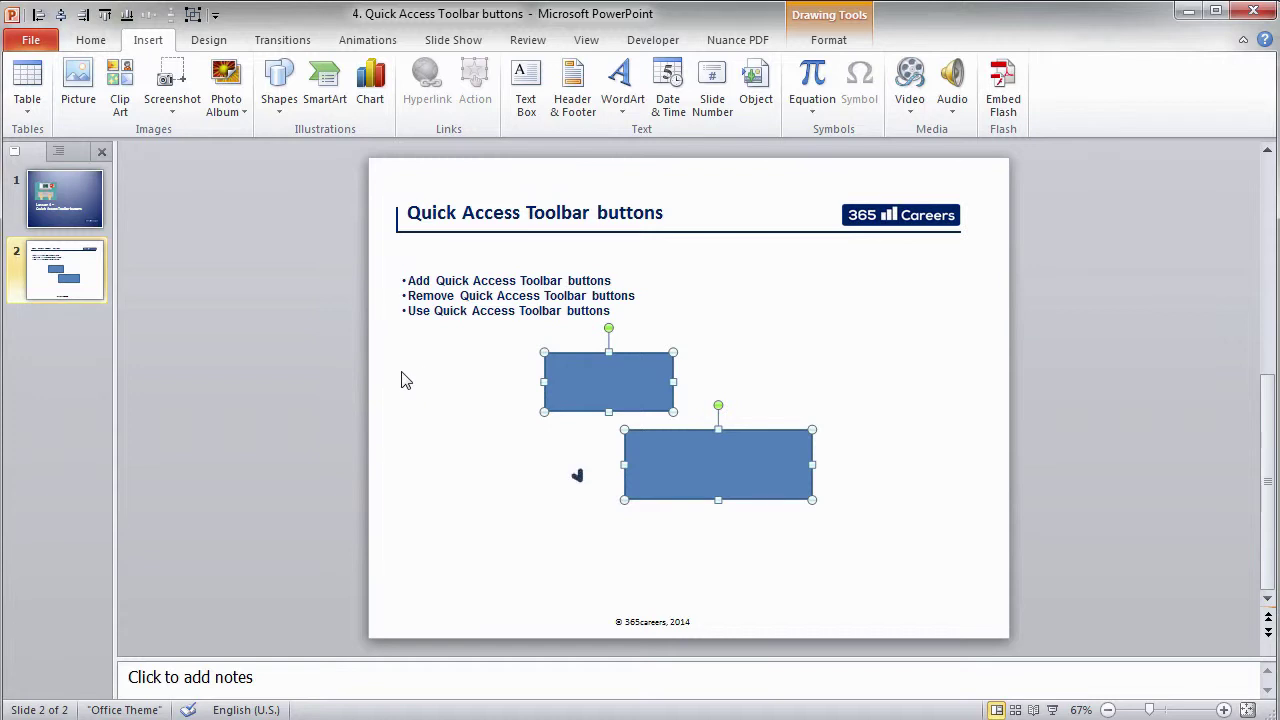
Step: Try aligning the two selected rectangles to the left and undo the alignment
click(38, 14)
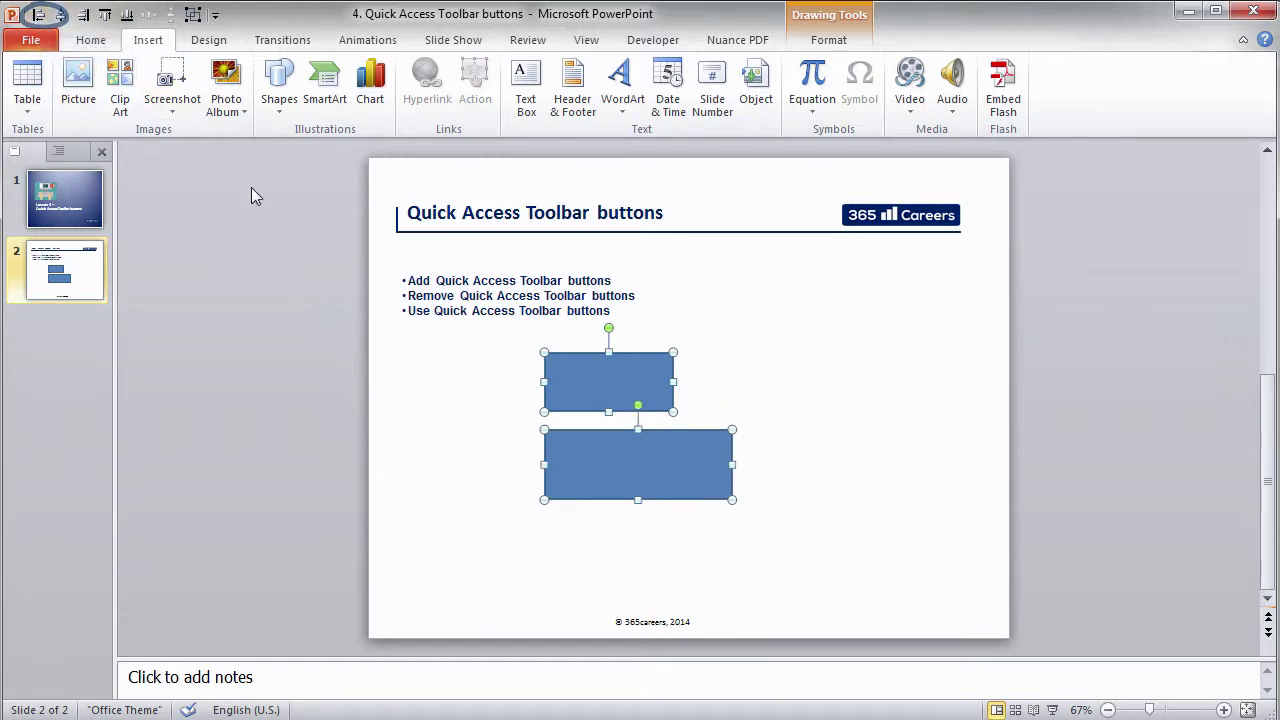
click(393, 502)
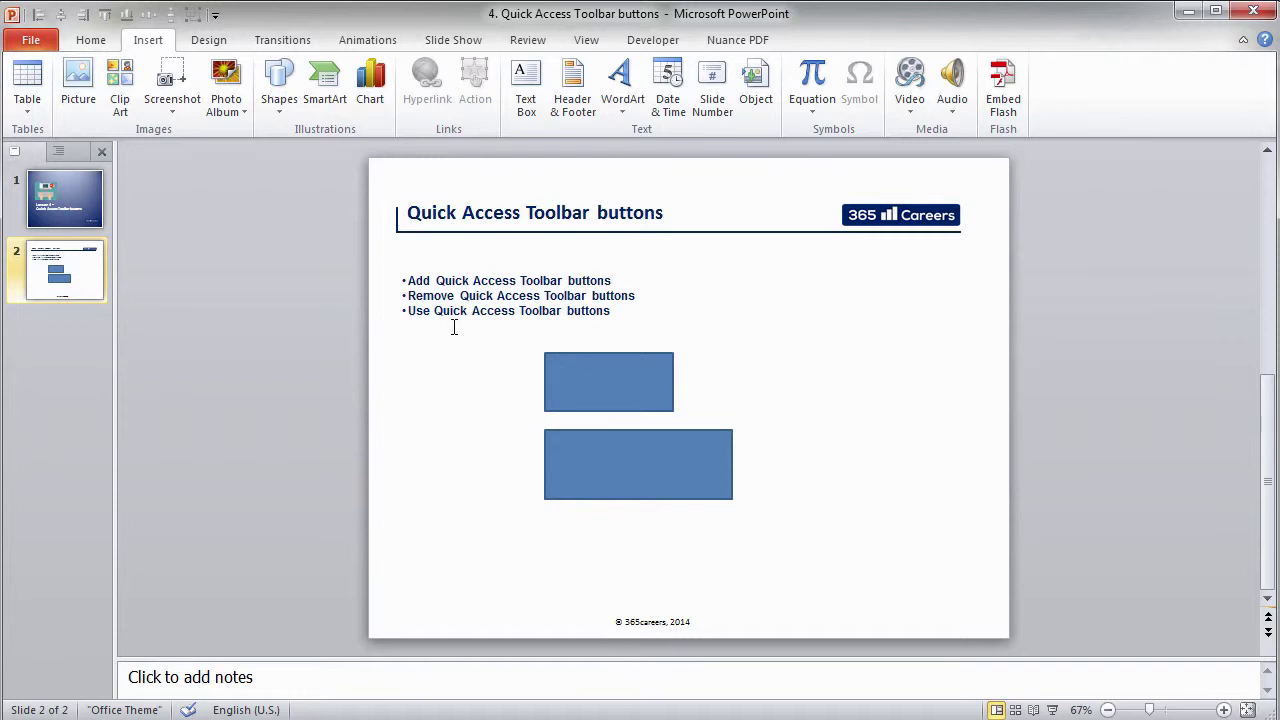
key(ctrl+z)
click(545, 480)
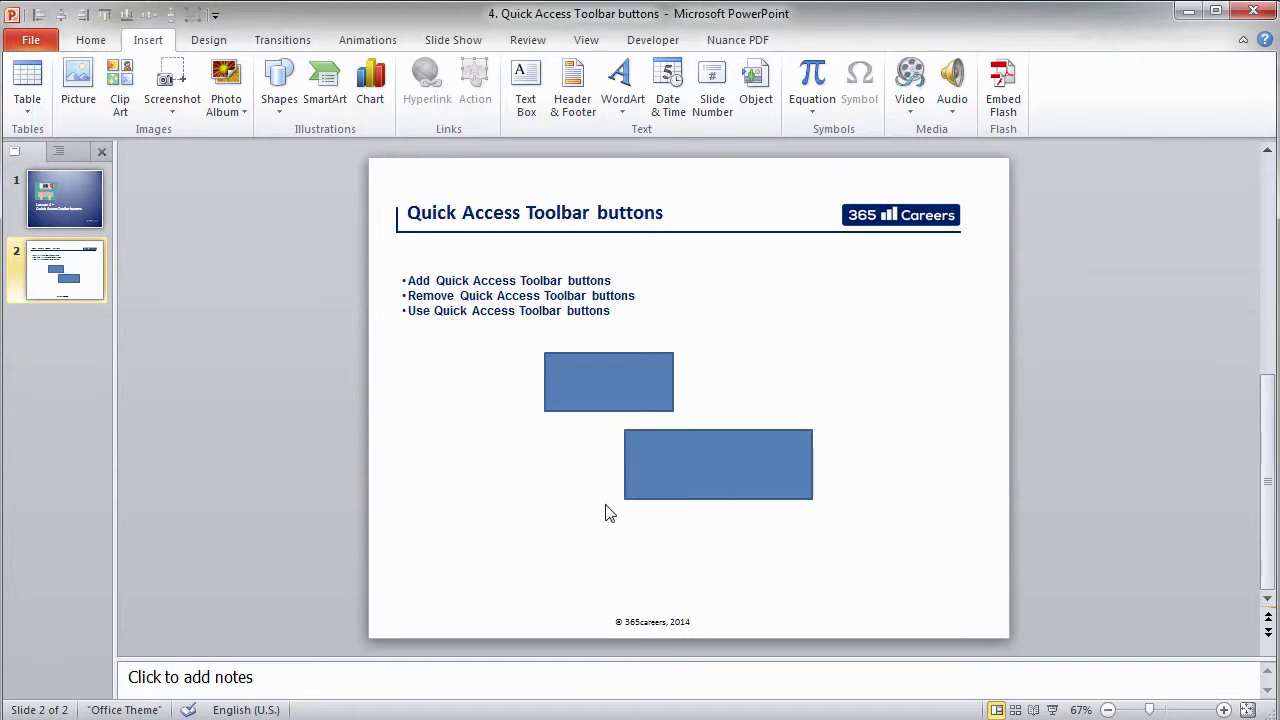
Step: Widen the upper rectangle slightly by extending its right edge, leaving its height and left edge as they are
click(553, 403)
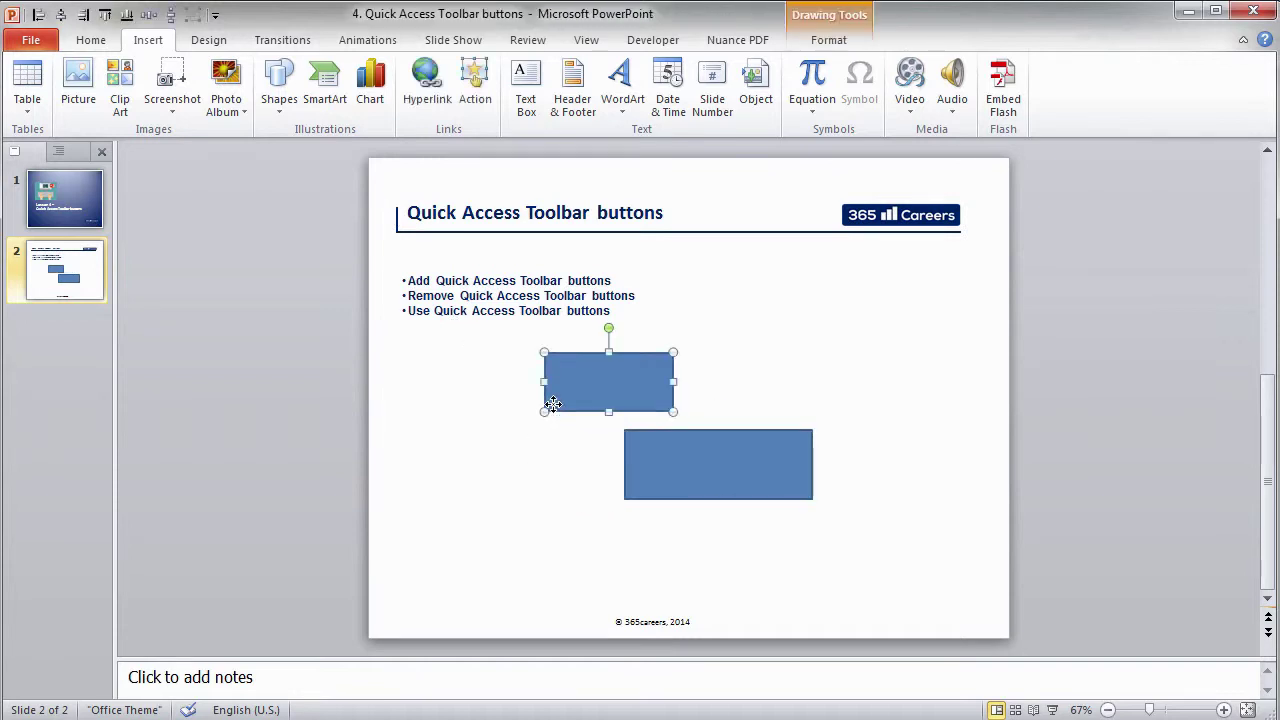
drag(673, 381, 700, 381)
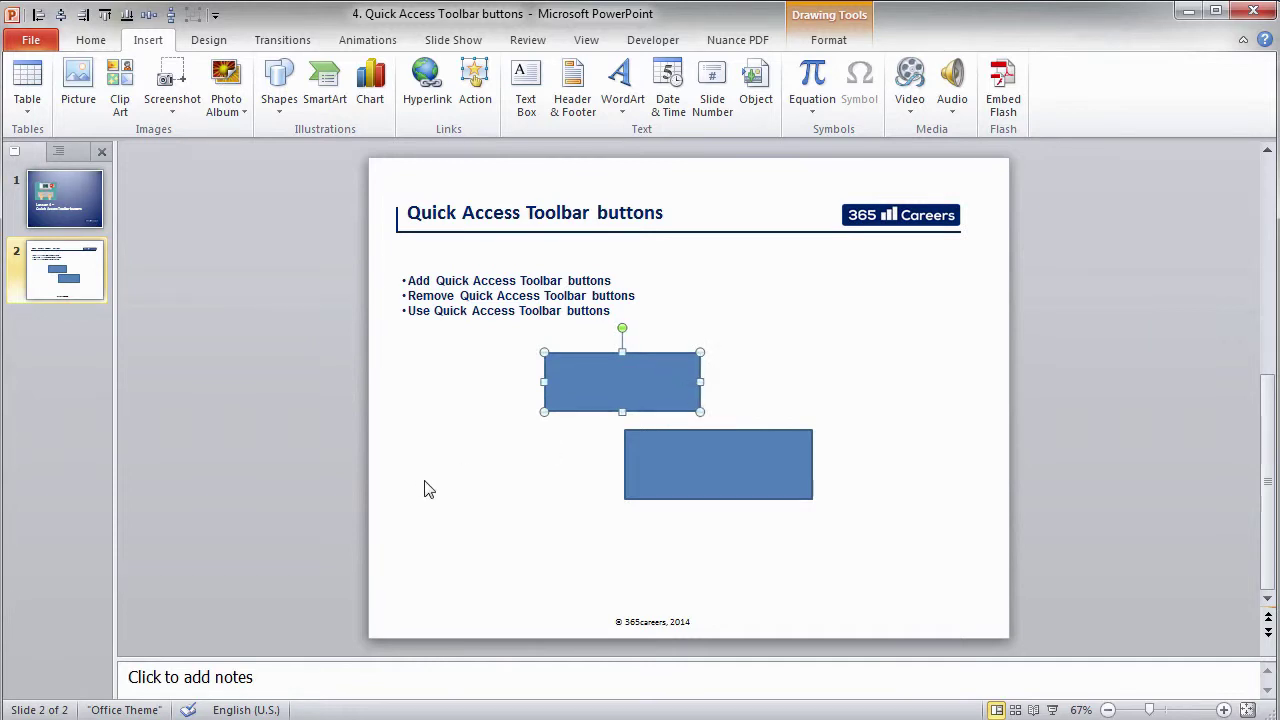
click(489, 504)
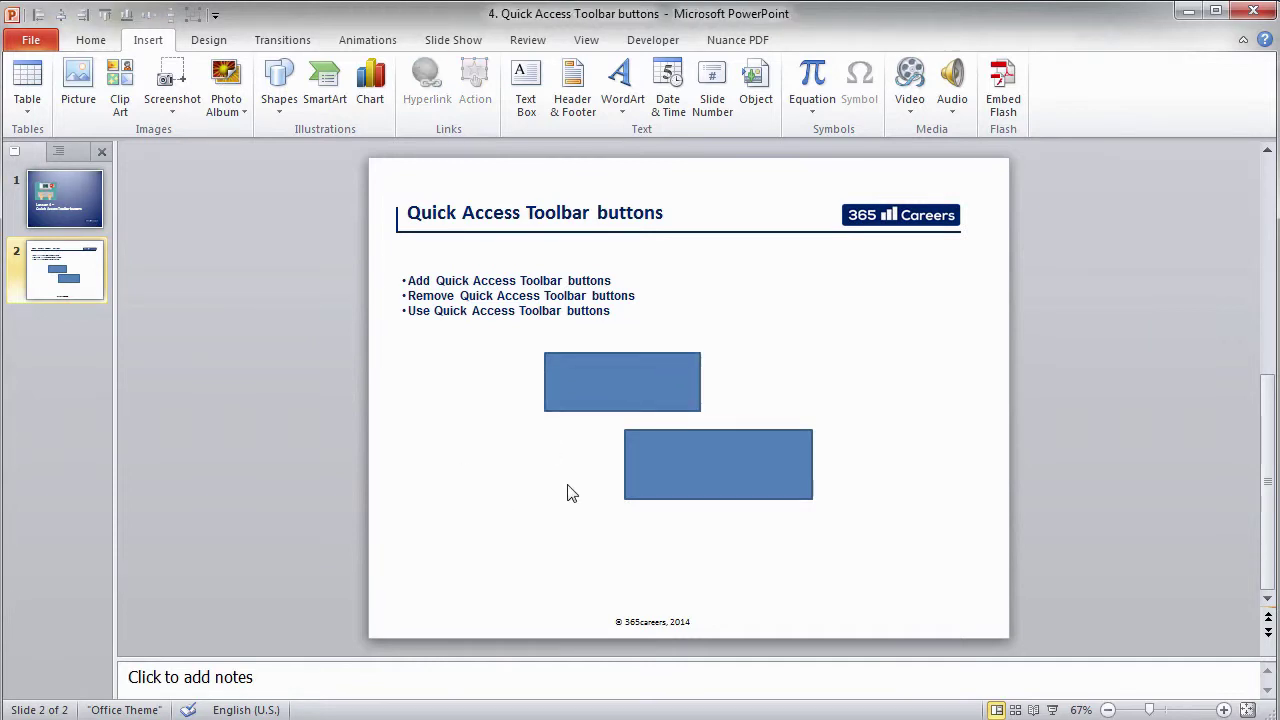
Step: Select both rectangles, left-align them with the first Quick Access Toolbar command, and clear the selection
click(574, 383)
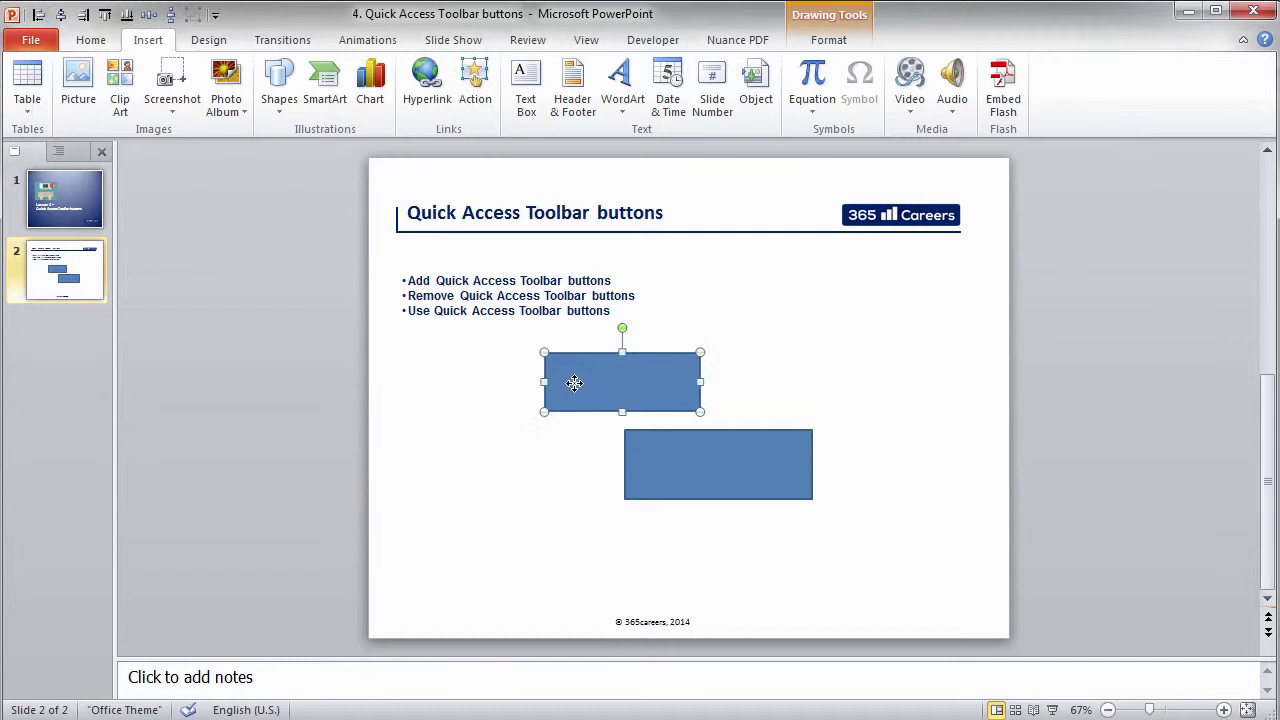
shift+click(655, 458)
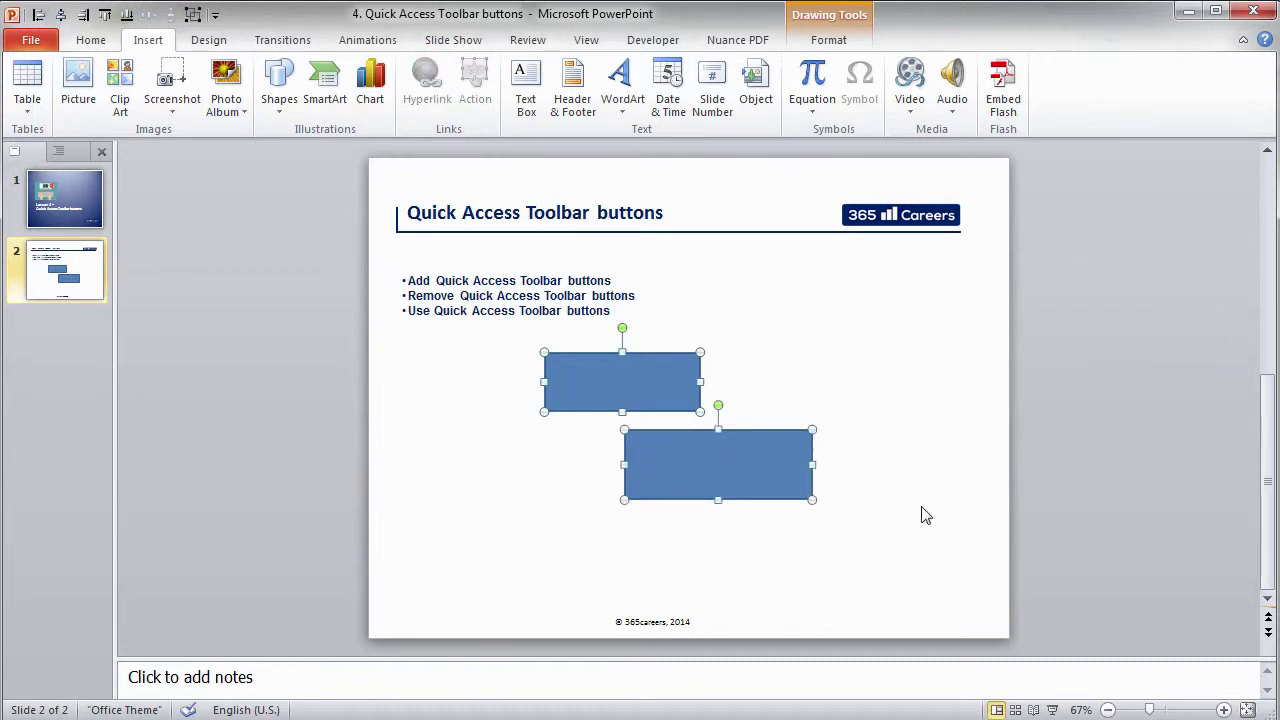
key(alt)
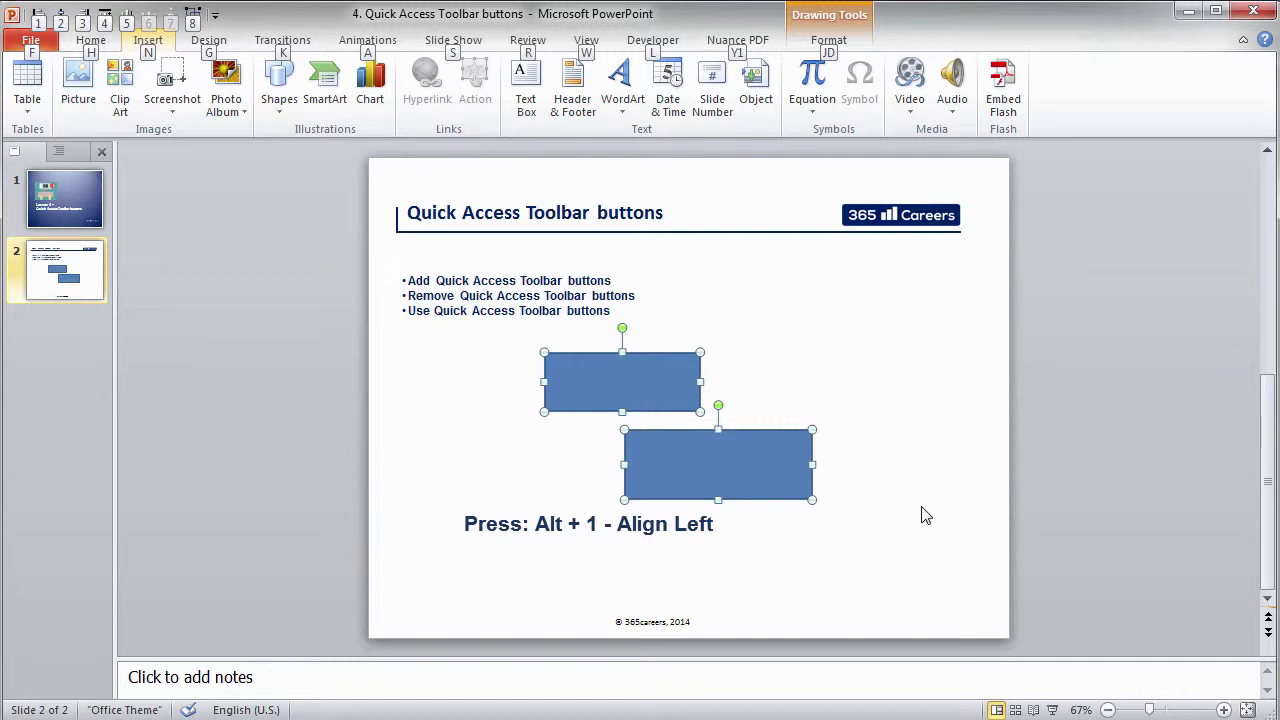
key(1)
click(921, 514)
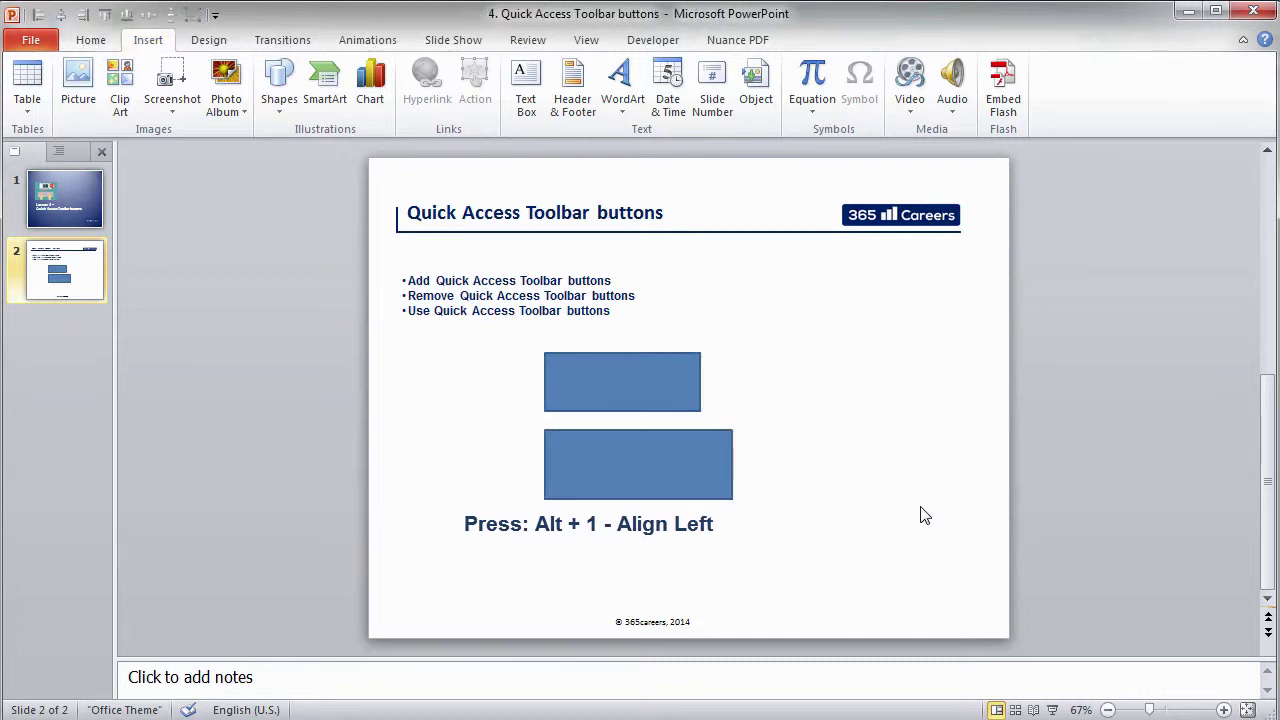